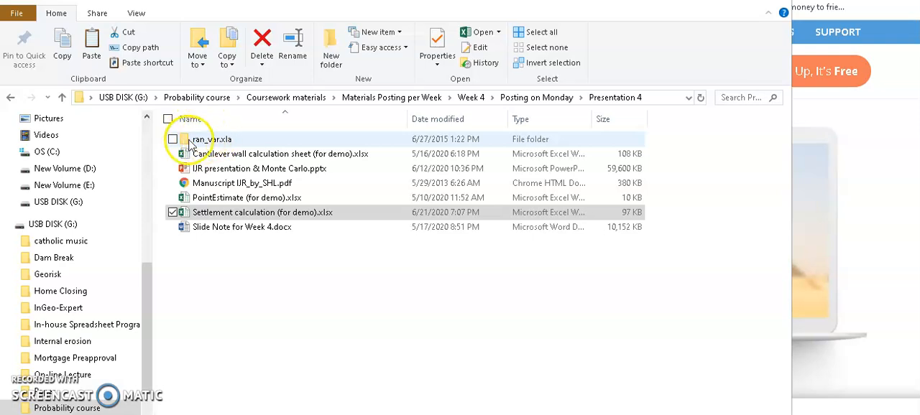
{"action": "left_click", "coordinate": [190, 142]}
{"action": "double_click", "coordinate": [191, 141]}
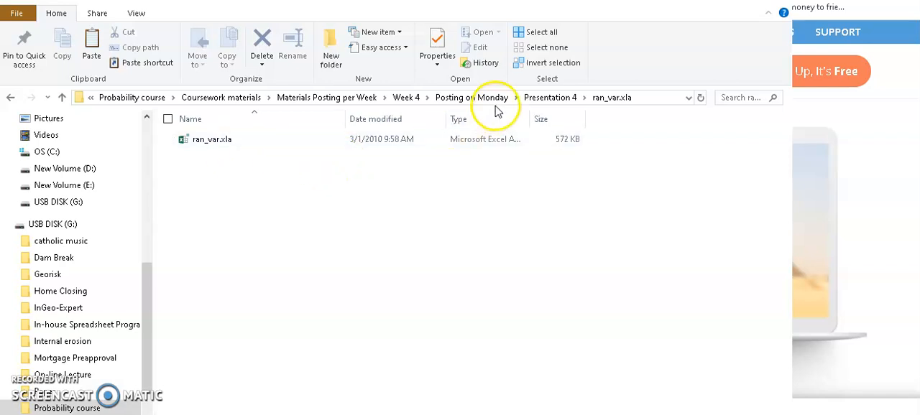
{"action": "left_click", "coordinate": [546, 99]}
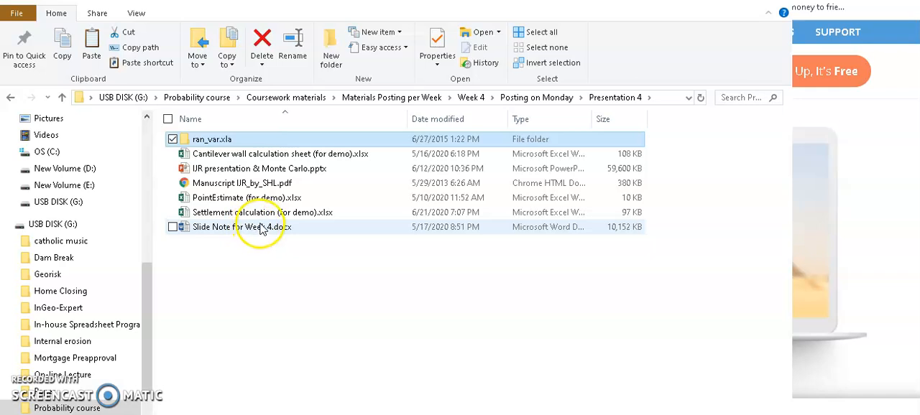
- Open the ran_var.xla add-in from its folder and enable its macros
{"action": "double_click", "coordinate": [191, 141]}
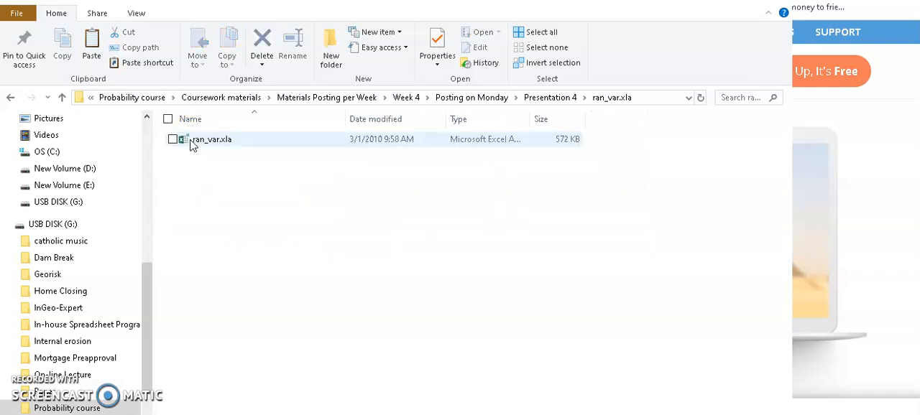
{"action": "double_click", "coordinate": [199, 142]}
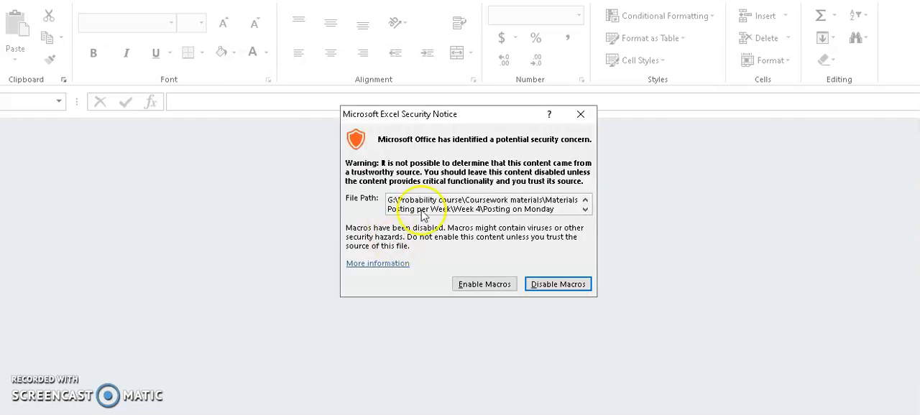
{"action": "left_click", "coordinate": [479, 284]}
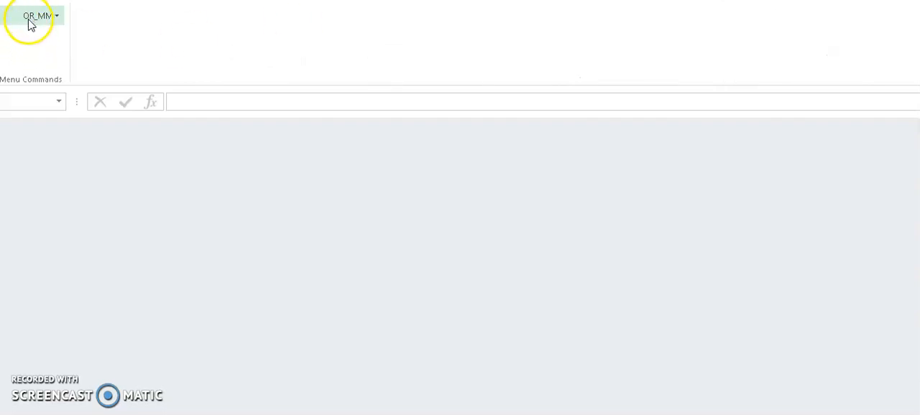
- Open the OR_MM add-in menu to review its commands, then close it
{"action": "left_click", "coordinate": [47, 20]}
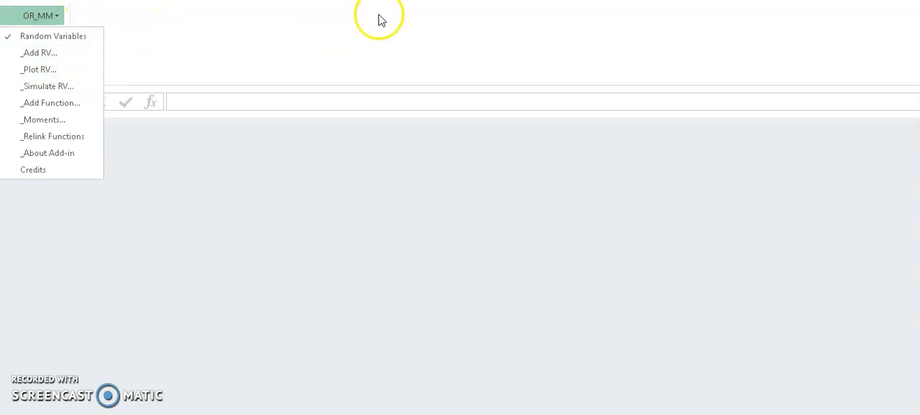
{"action": "key", "text": "Escape"}
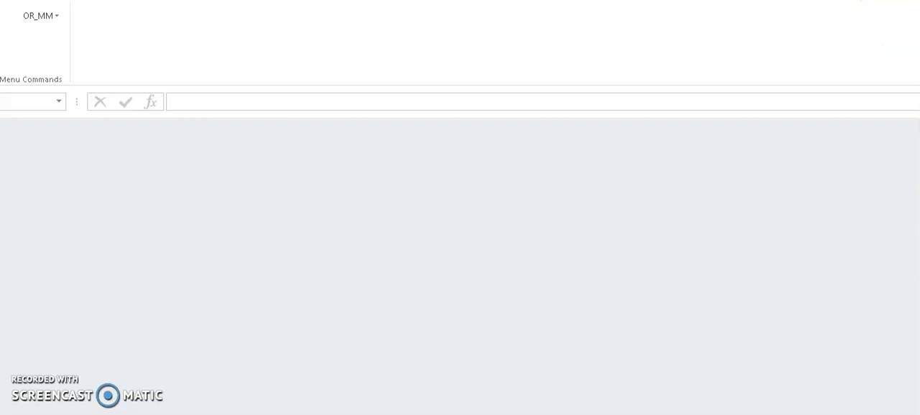
- Return to the Presentation 4 folder and open Cantilever wall calculation sheet (for demo).xlsx
{"action": "left_click", "coordinate": [919, 0]}
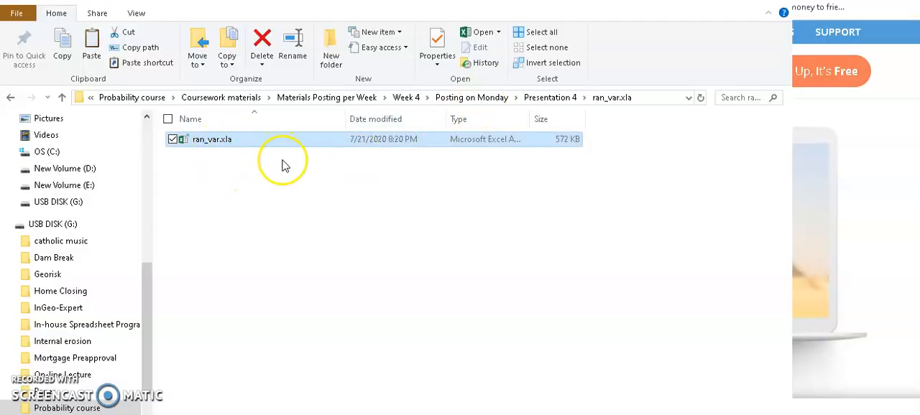
{"action": "left_click", "coordinate": [539, 99]}
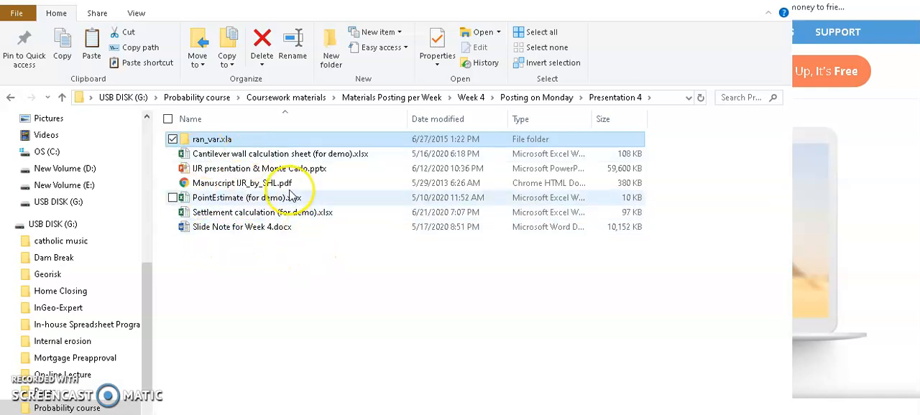
{"action": "double_click", "coordinate": [280, 155]}
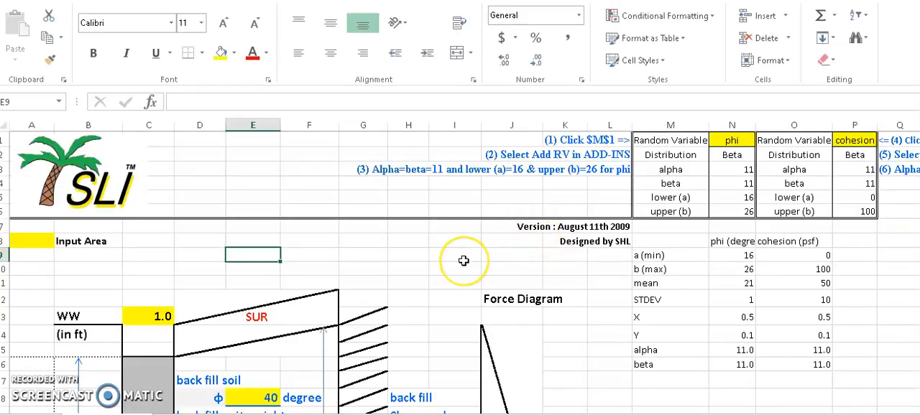
- Scroll through the cantilever wall worksheet to review its input areas and stability calculations
{"action": "scroll", "coordinate": [463, 261], "scroll_direction": "down", "scroll_amount": 4}
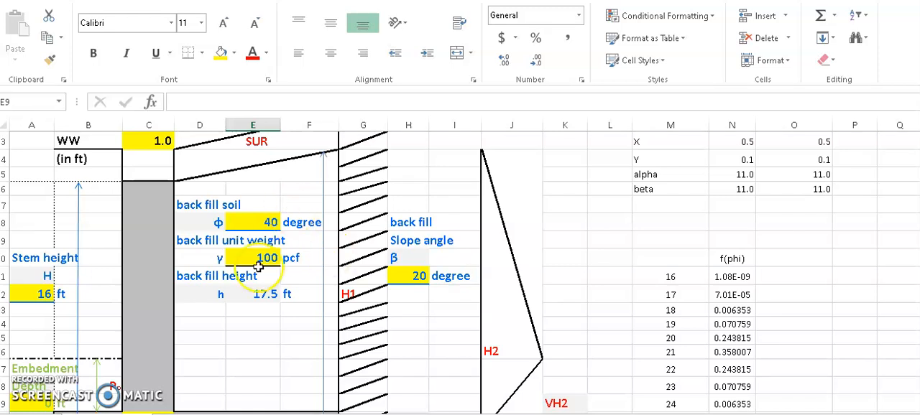
{"action": "scroll", "coordinate": [206, 219], "scroll_direction": "down", "scroll_amount": 3}
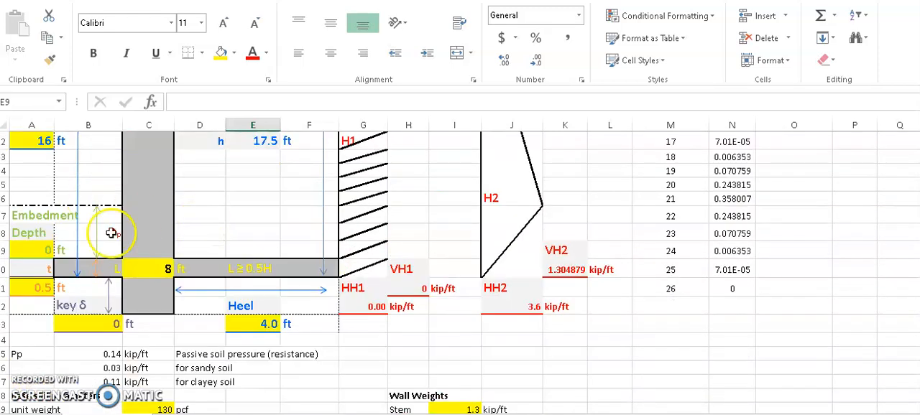
{"action": "scroll", "coordinate": [242, 271], "scroll_direction": "up", "scroll_amount": 2}
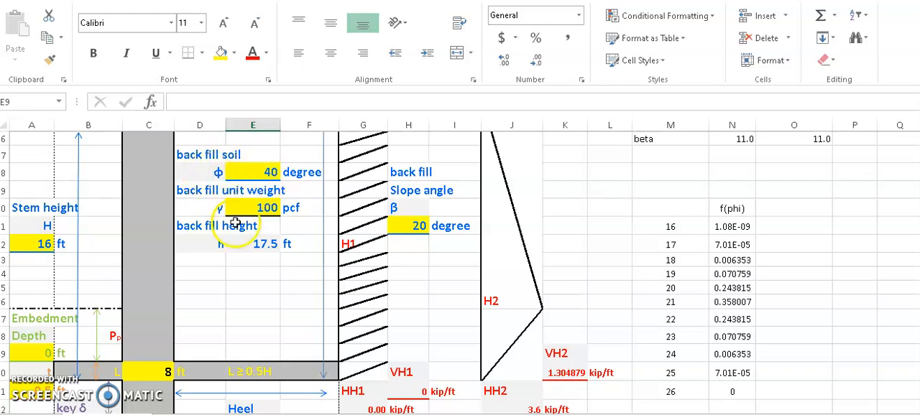
{"action": "scroll", "coordinate": [234, 306], "scroll_direction": "down", "scroll_amount": 1}
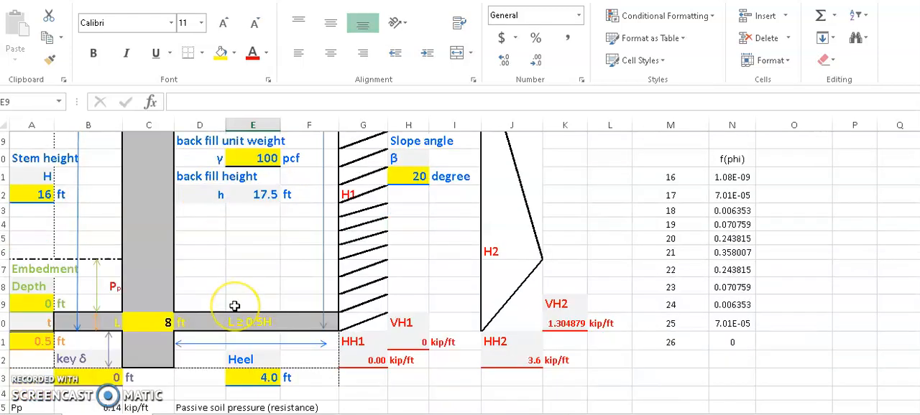
{"action": "scroll", "coordinate": [234, 306], "scroll_direction": "down", "scroll_amount": 2}
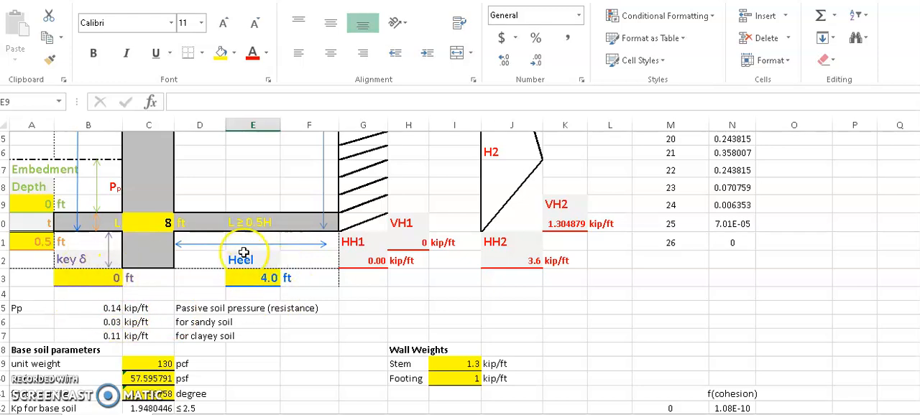
{"action": "scroll", "coordinate": [72, 381], "scroll_direction": "down", "scroll_amount": 1}
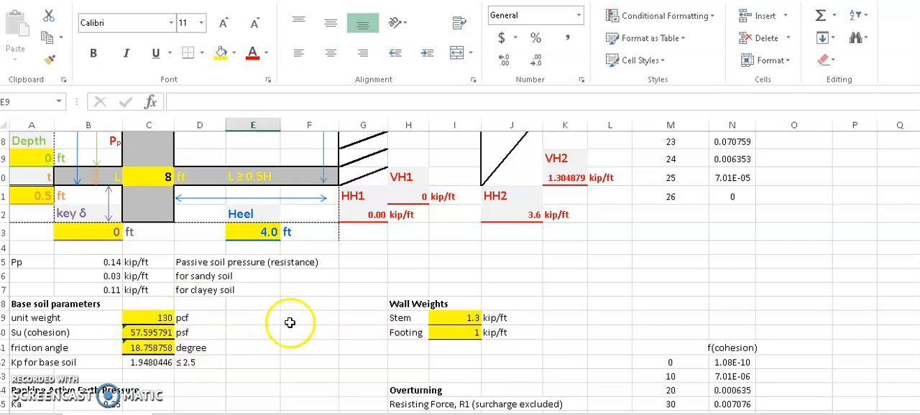
{"action": "scroll", "coordinate": [375, 270], "scroll_direction": "up", "scroll_amount": 3}
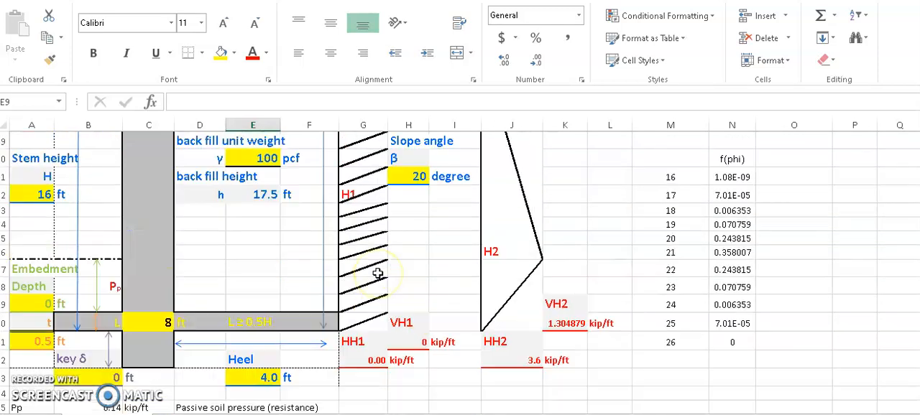
{"action": "scroll", "coordinate": [377, 273], "scroll_direction": "down", "scroll_amount": 4}
{"action": "scroll", "coordinate": [377, 273], "scroll_direction": "down", "scroll_amount": 1}
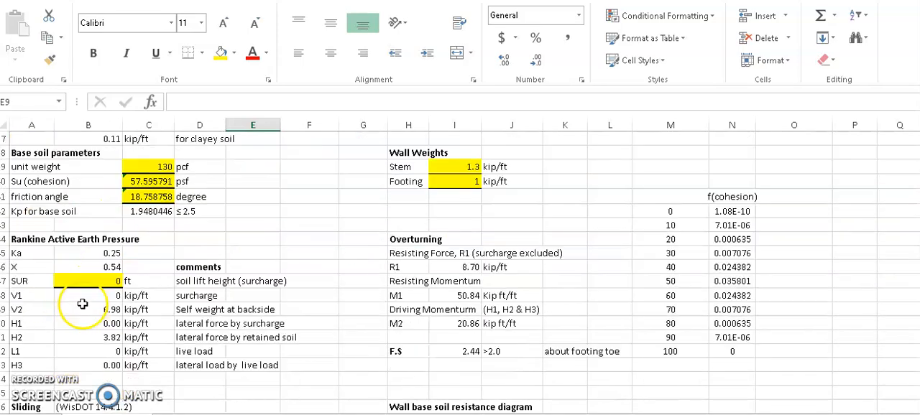
{"action": "scroll", "coordinate": [65, 298], "scroll_direction": "down", "scroll_amount": 3}
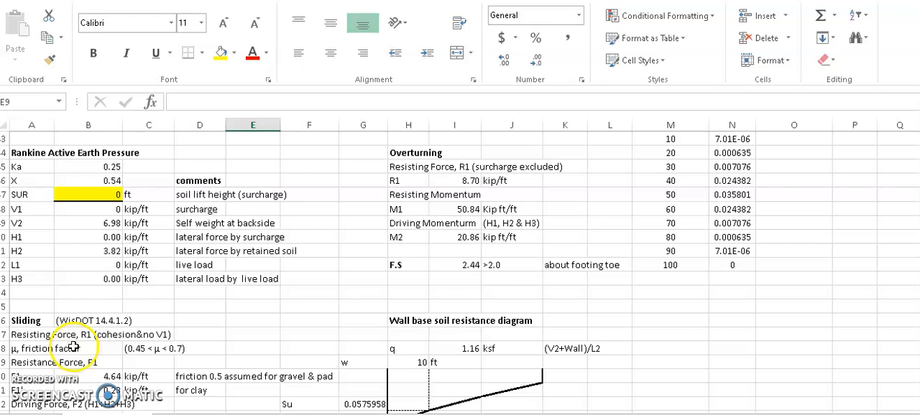
{"action": "scroll", "coordinate": [215, 320], "scroll_direction": "up", "scroll_amount": 1}
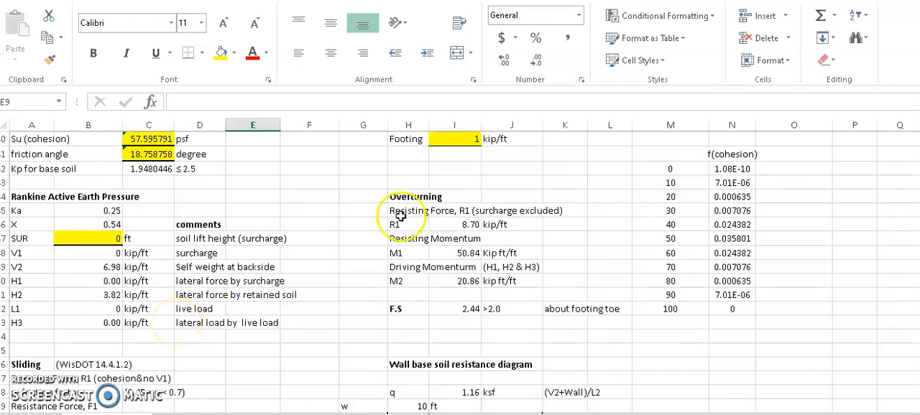
{"action": "scroll", "coordinate": [477, 194], "scroll_direction": "up", "scroll_amount": 3}
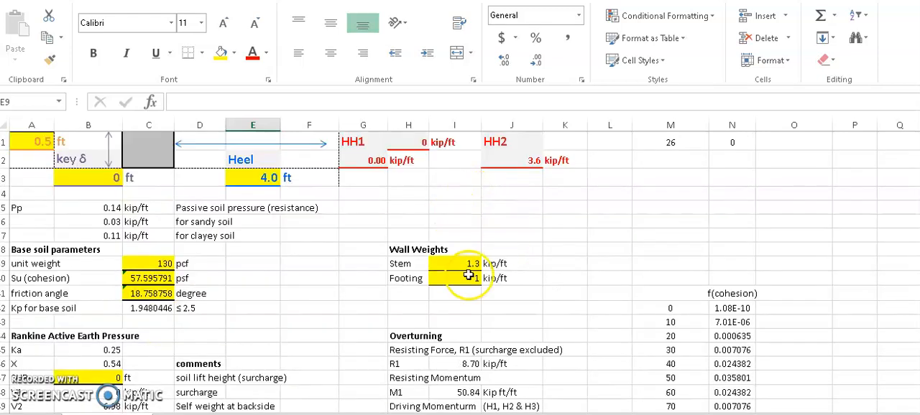
{"action": "scroll", "coordinate": [413, 356], "scroll_direction": "down", "scroll_amount": 5}
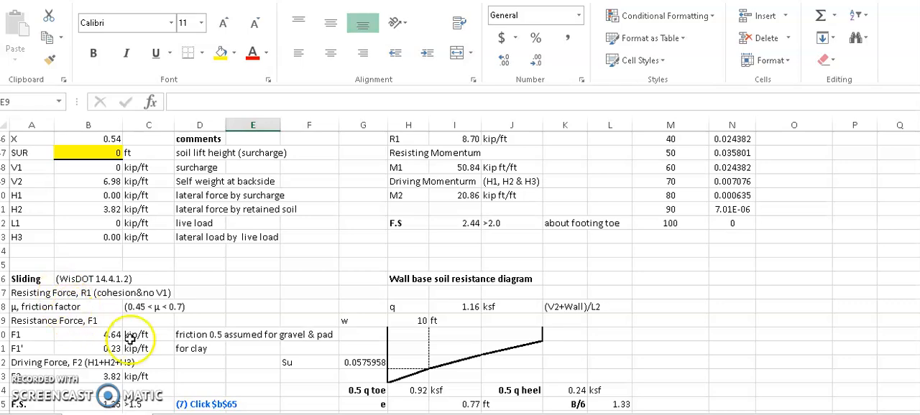
{"action": "scroll", "coordinate": [129, 344], "scroll_direction": "down", "scroll_amount": 1}
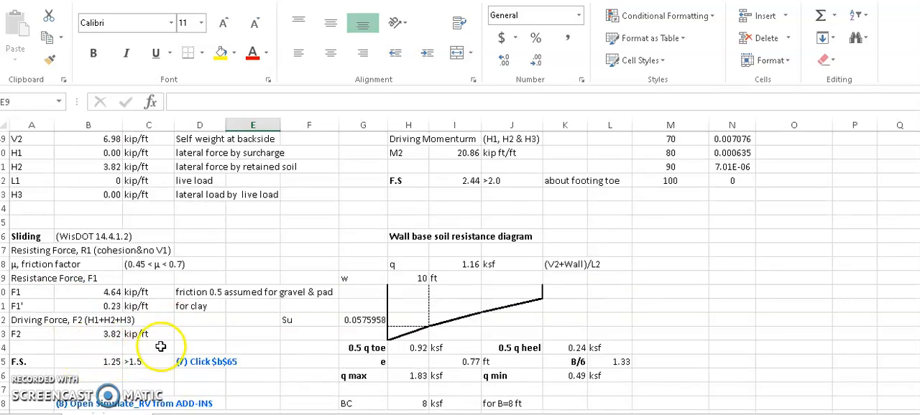
{"action": "scroll", "coordinate": [257, 278], "scroll_direction": "up", "scroll_amount": 6}
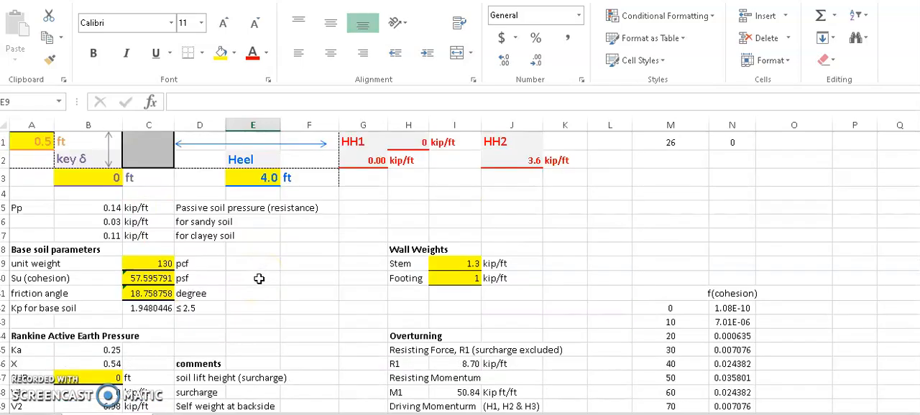
{"action": "scroll", "coordinate": [293, 281], "scroll_direction": "up", "scroll_amount": 7}
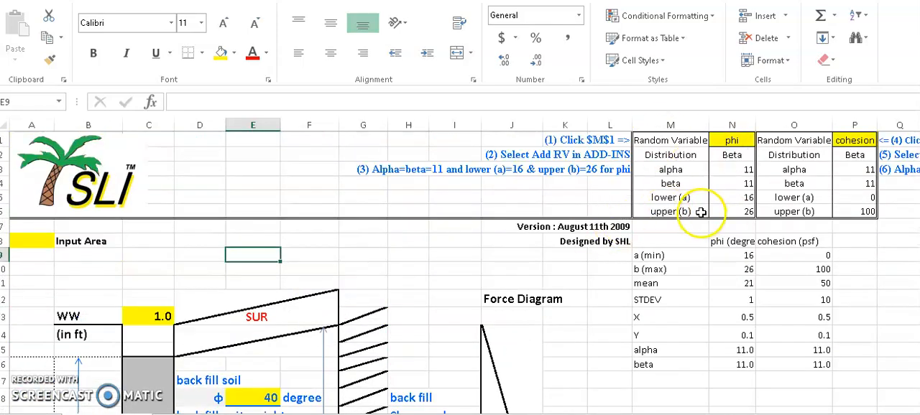
{"action": "scroll", "coordinate": [538, 241], "scroll_direction": "down", "scroll_amount": 9}
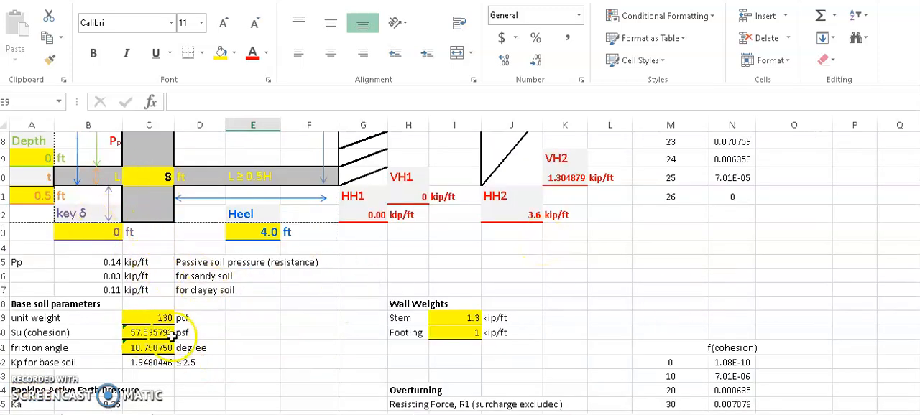
{"action": "scroll", "coordinate": [544, 294], "scroll_direction": "up", "scroll_amount": 3}
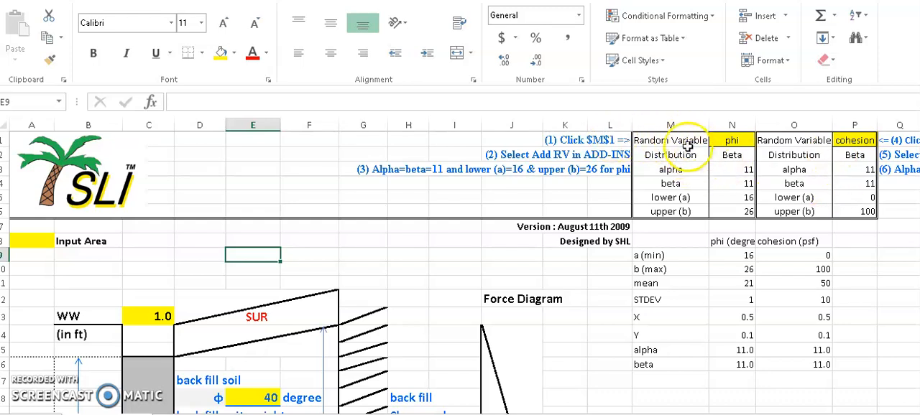
- Start adding a random variable at cell M1 with the add-in's Add RV command and name it phi
{"action": "left_click", "coordinate": [667, 142]}
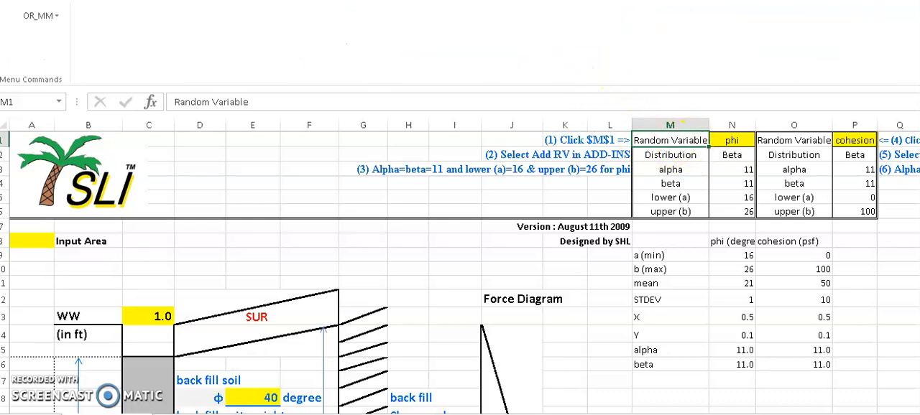
{"action": "left_click", "coordinate": [38, 16]}
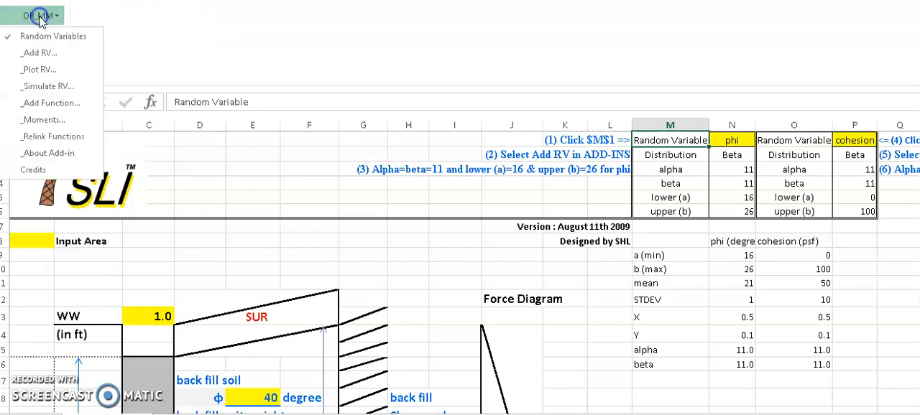
{"action": "left_click", "coordinate": [39, 53]}
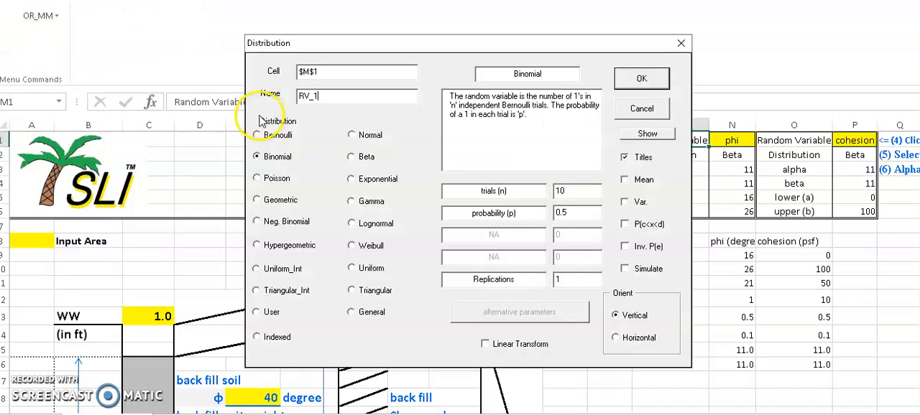
{"action": "left_click_drag", "start_coordinate": [518, 51], "coordinate": [417, 100]}
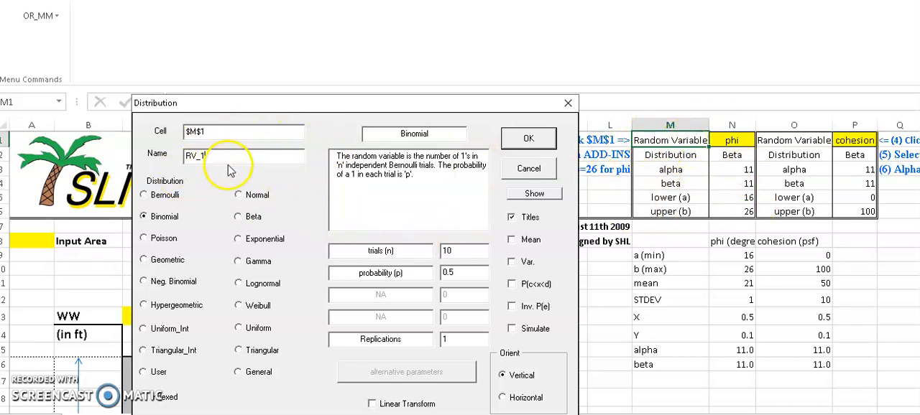
{"action": "double_click", "coordinate": [178, 153]}
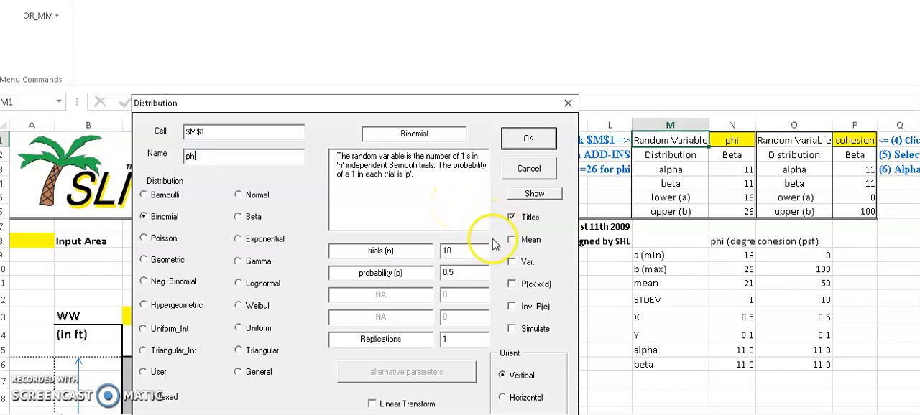
- Define phi at M1 as a Beta distribution with alpha 11, beta 11, lower 16 and upper 26, accepting the name redefinition
{"action": "left_click", "coordinate": [244, 217]}
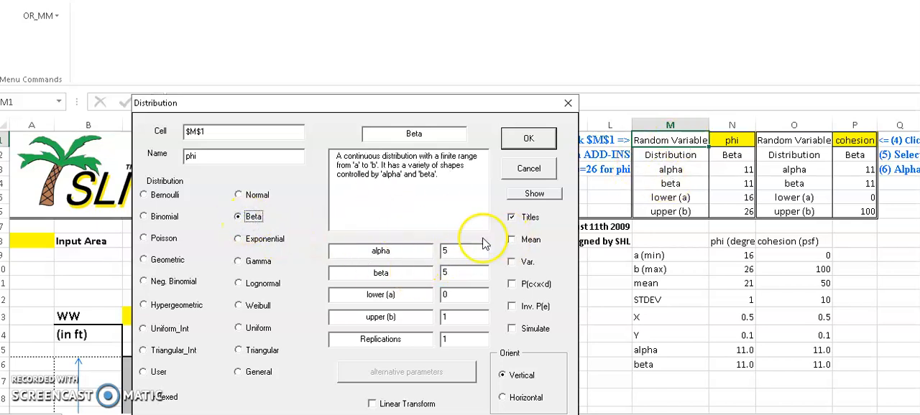
{"action": "left_click", "coordinate": [451, 250]}
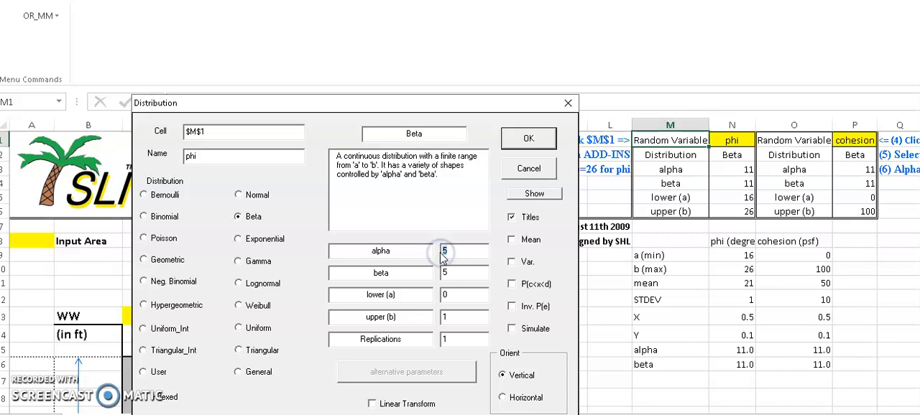
{"action": "left_click", "coordinate": [459, 273]}
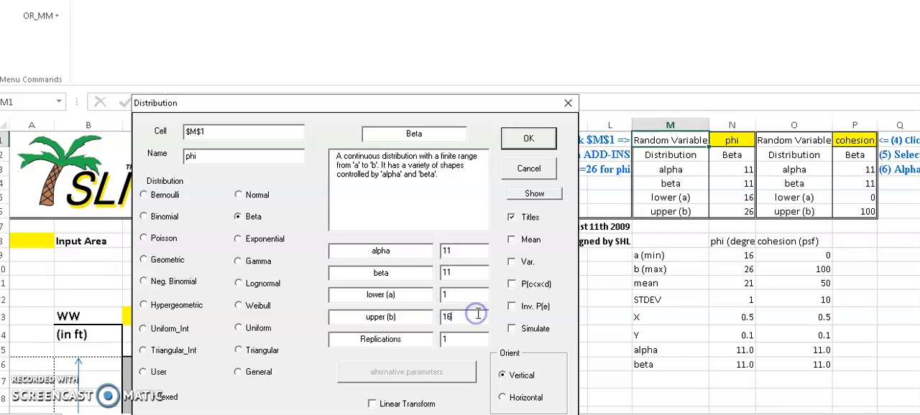
{"action": "left_click", "coordinate": [458, 293]}
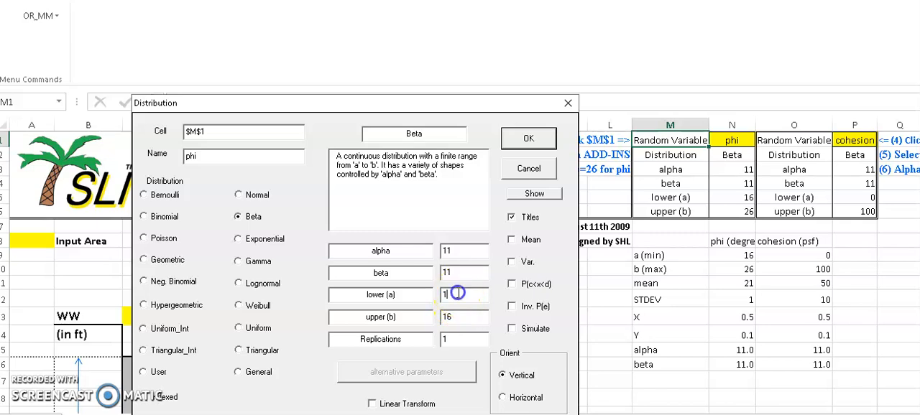
{"action": "left_click", "coordinate": [440, 318]}
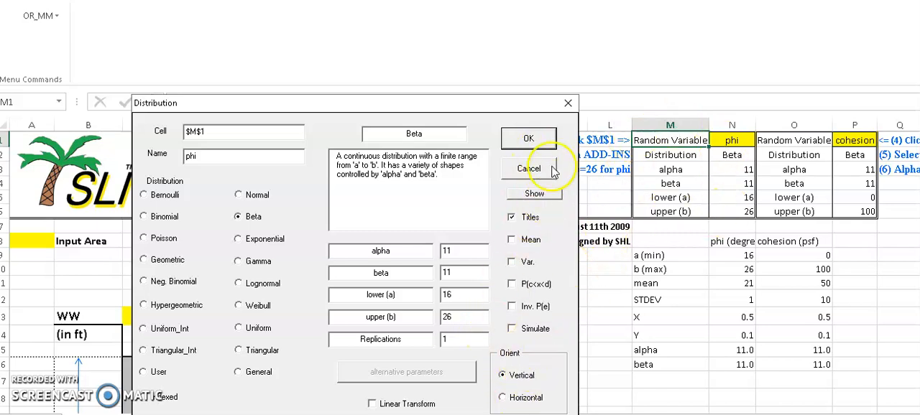
{"action": "left_click", "coordinate": [540, 141]}
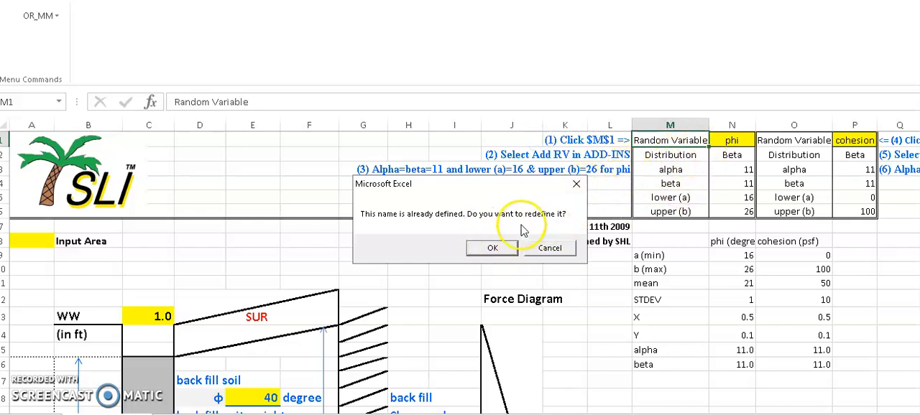
{"action": "left_click", "coordinate": [493, 248]}
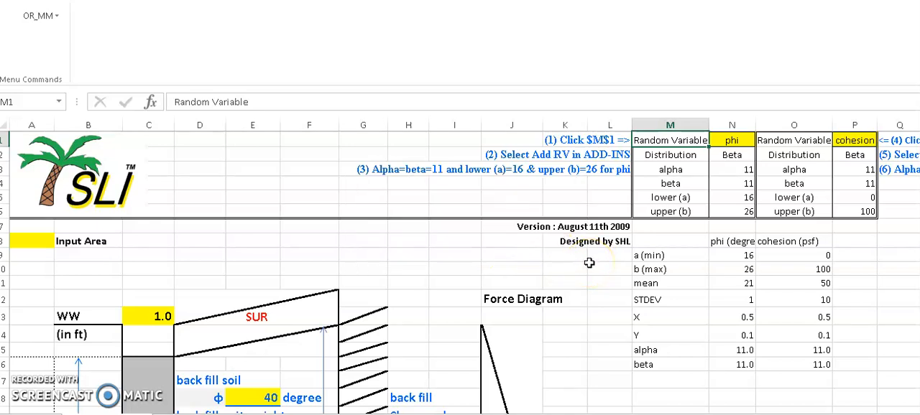
- Add a random variable at O1 named cohesion as Beta with alpha 11, beta 11, lower 0 and upper 100, accepting the redefinition
{"action": "left_click", "coordinate": [794, 140]}
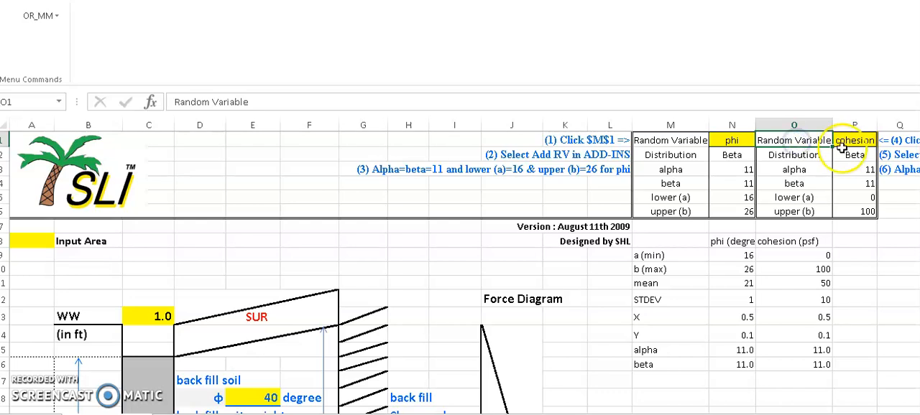
{"action": "left_click", "coordinate": [37, 17]}
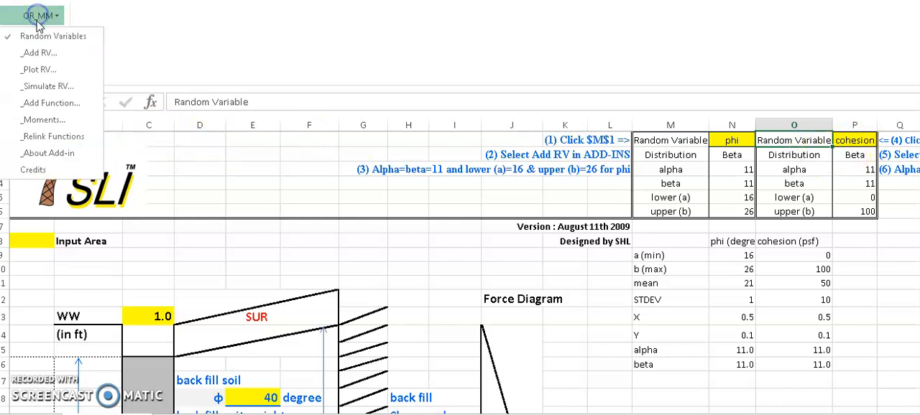
{"action": "left_click", "coordinate": [40, 53]}
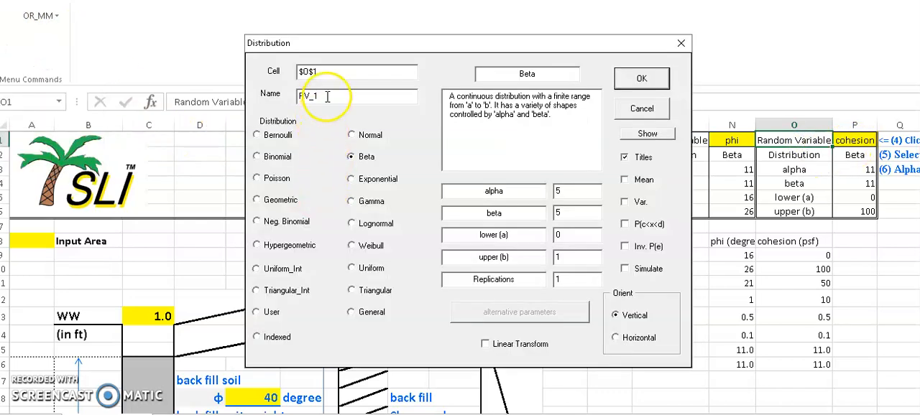
{"action": "left_click_drag", "start_coordinate": [325, 96], "coordinate": [282, 90]}
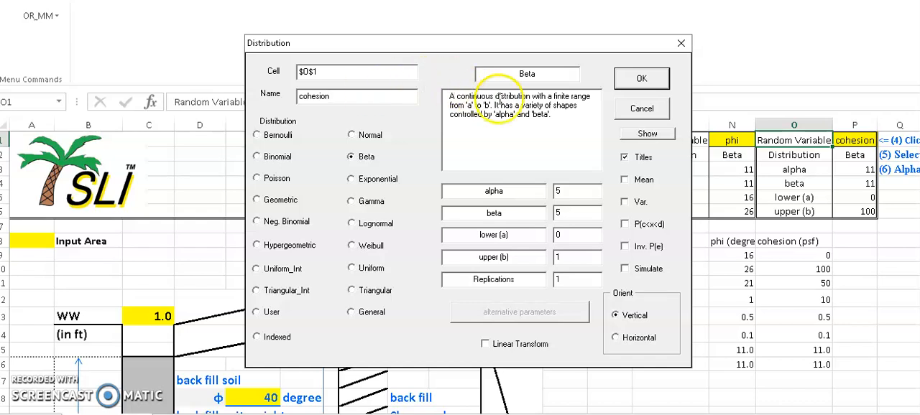
{"action": "type", "text": "11"}
{"action": "left_click", "coordinate": [546, 214]}
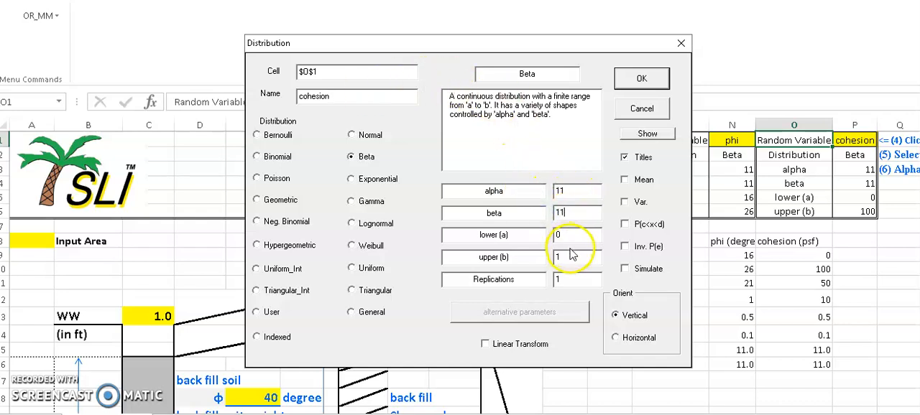
{"action": "left_click_drag", "start_coordinate": [570, 254], "coordinate": [540, 257]}
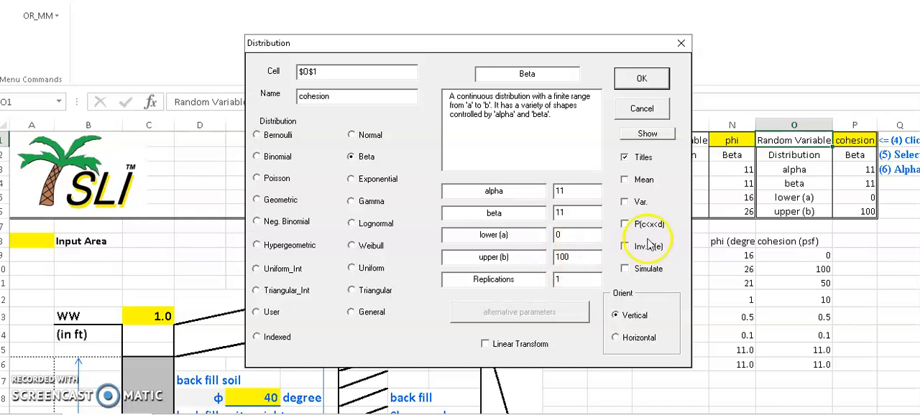
{"action": "left_click", "coordinate": [641, 80]}
{"action": "left_click", "coordinate": [493, 247]}
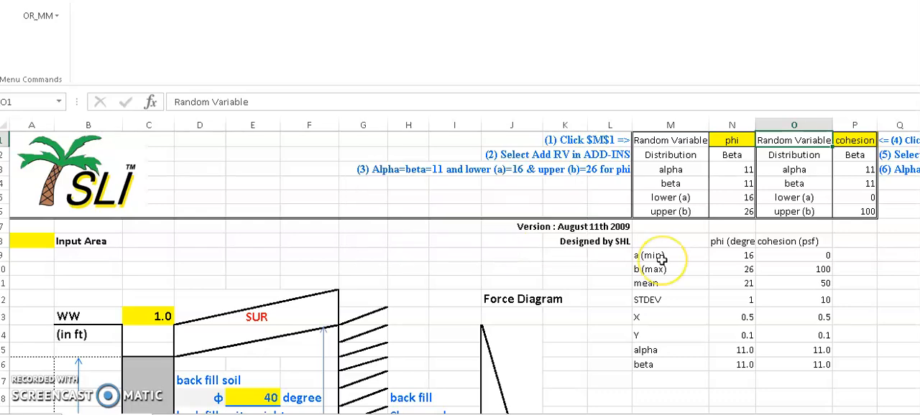
- Inspect the formulas in the Su (cohesion) and friction angle cells that reference the random variables
{"action": "scroll", "coordinate": [661, 259], "scroll_direction": "down", "scroll_amount": 3}
{"action": "scroll", "coordinate": [661, 260], "scroll_direction": "down", "scroll_amount": 3}
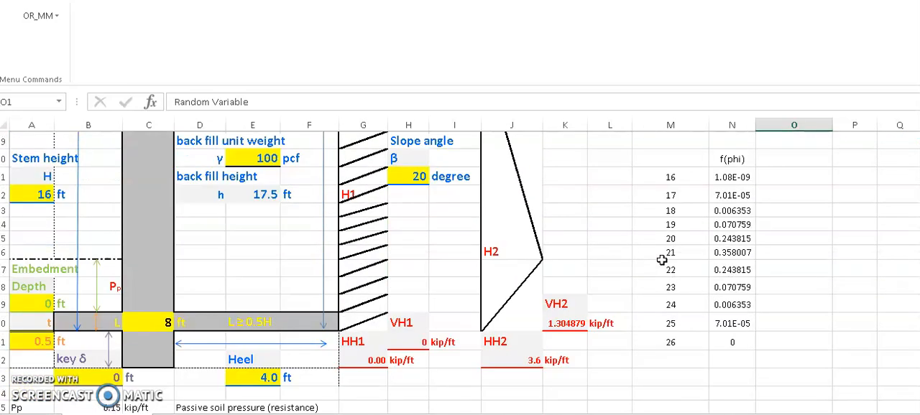
{"action": "scroll", "coordinate": [661, 259], "scroll_direction": "down", "scroll_amount": 6}
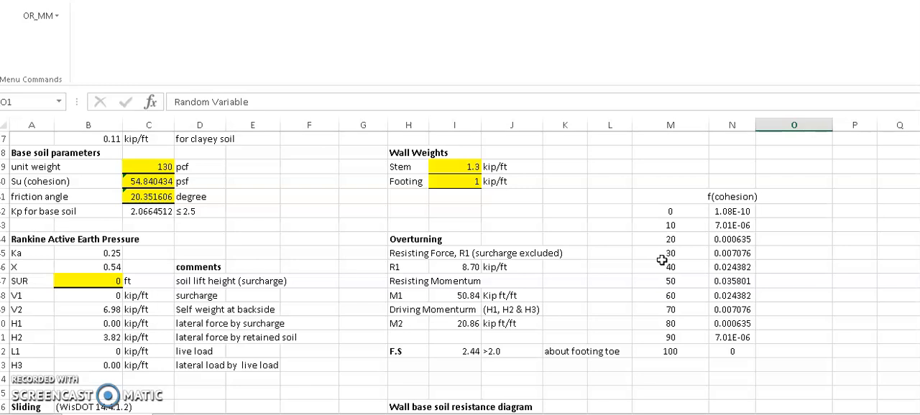
{"action": "left_click", "coordinate": [149, 181]}
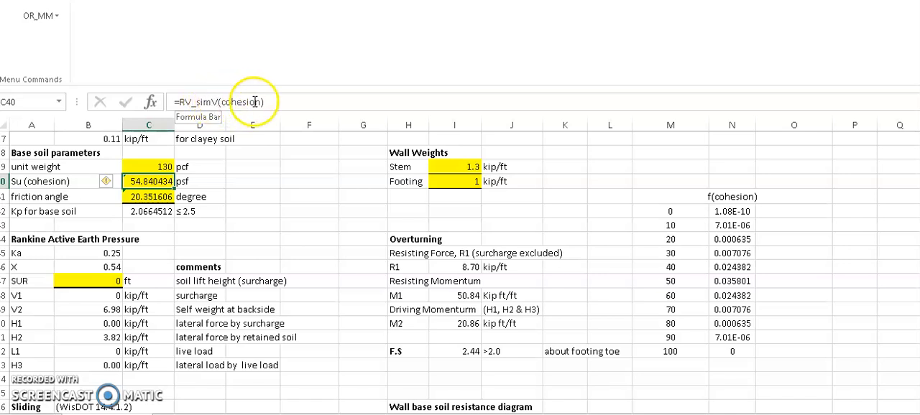
{"action": "left_click", "coordinate": [157, 199]}
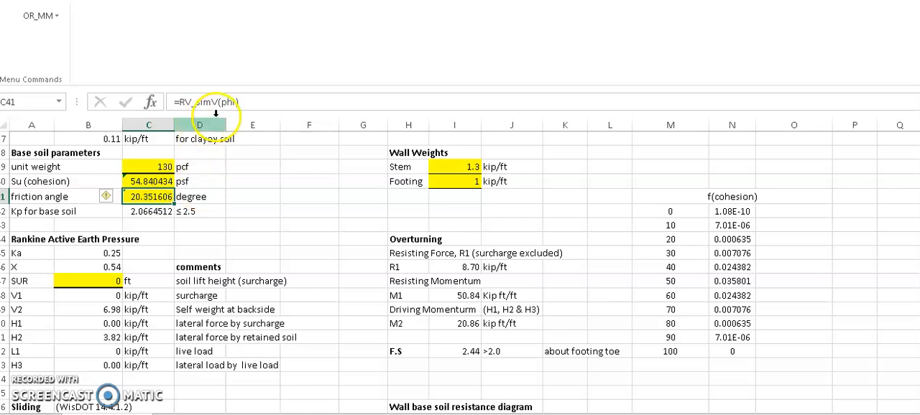
{"action": "left_click", "coordinate": [154, 181]}
{"action": "left_click", "coordinate": [153, 196]}
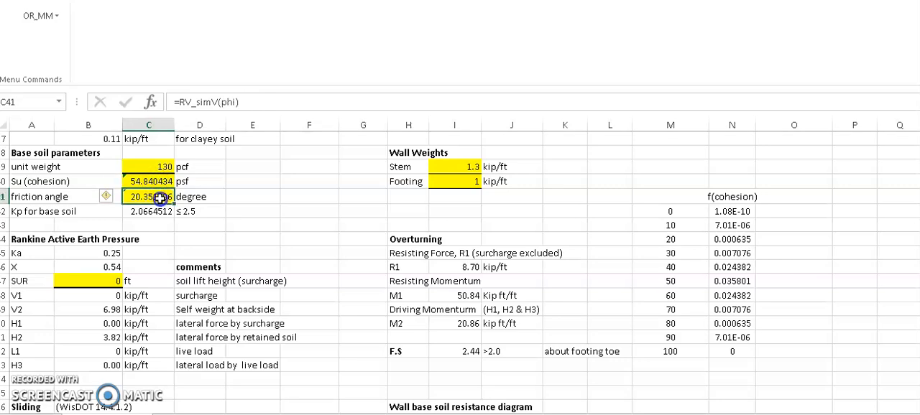
- Simulate the F.S. cell B65 with results at b70, sample size 500 and 2 replications, using 10 histogram cells
{"action": "scroll", "coordinate": [275, 228], "scroll_direction": "down", "scroll_amount": 6}
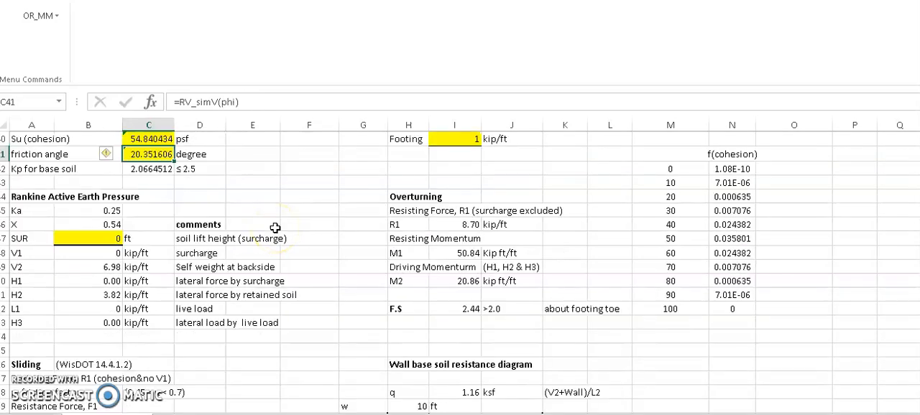
{"action": "scroll", "coordinate": [275, 227], "scroll_direction": "down", "scroll_amount": 1}
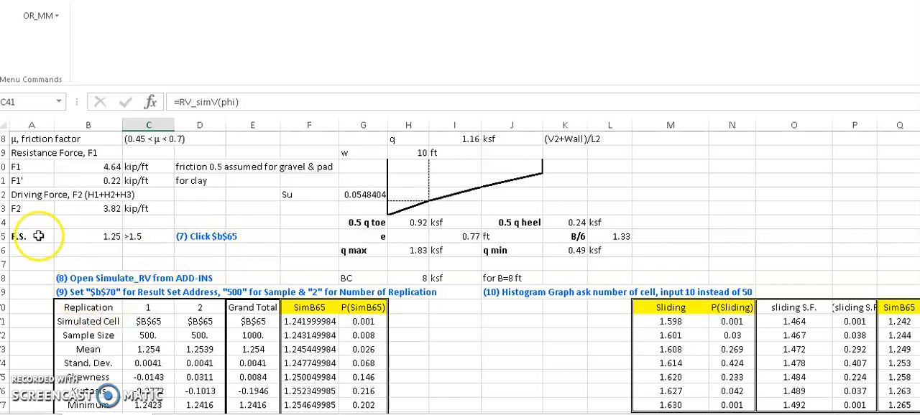
{"action": "left_click", "coordinate": [106, 236]}
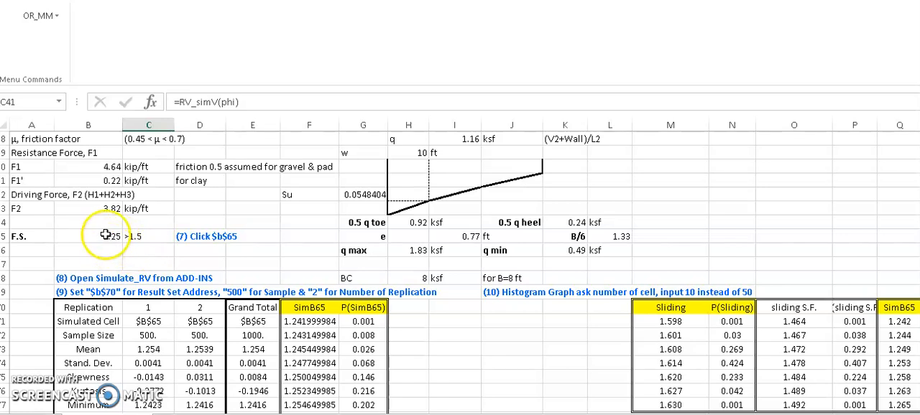
{"action": "left_click", "coordinate": [106, 235]}
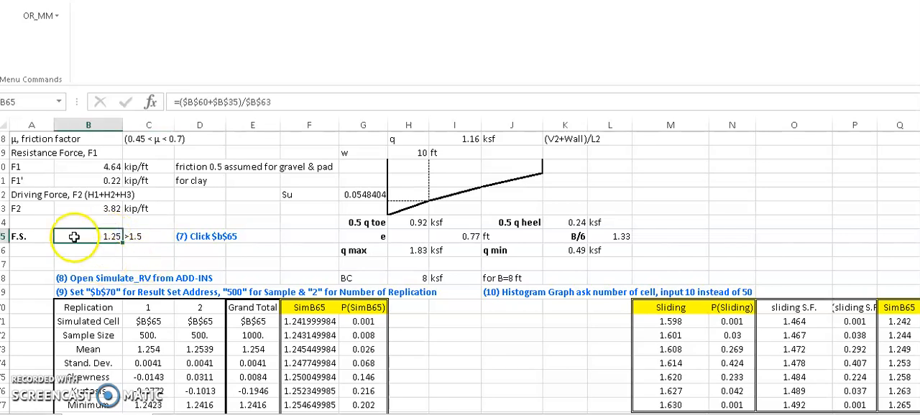
{"action": "left_click", "coordinate": [40, 18]}
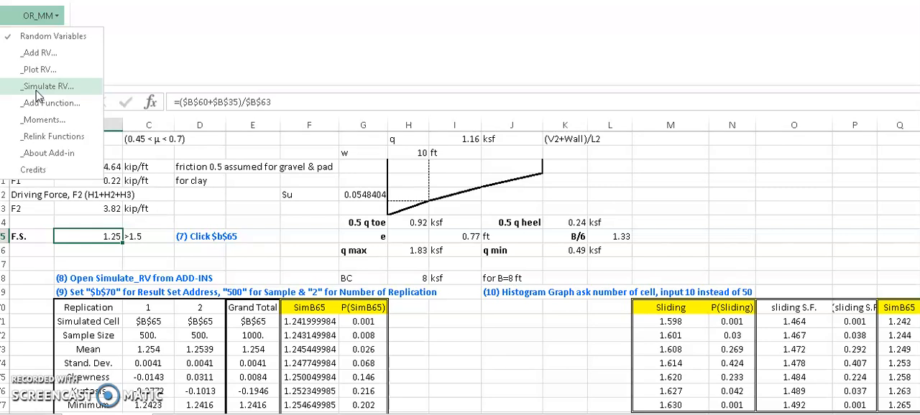
{"action": "left_click", "coordinate": [36, 89]}
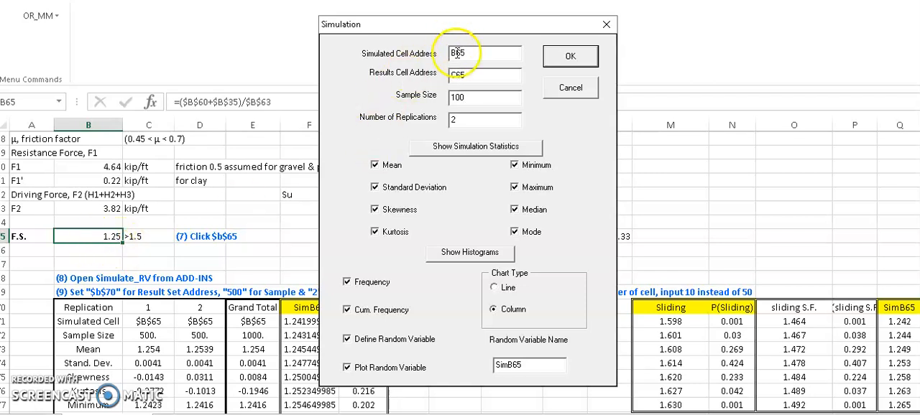
{"action": "left_click_drag", "start_coordinate": [478, 75], "coordinate": [437, 76]}
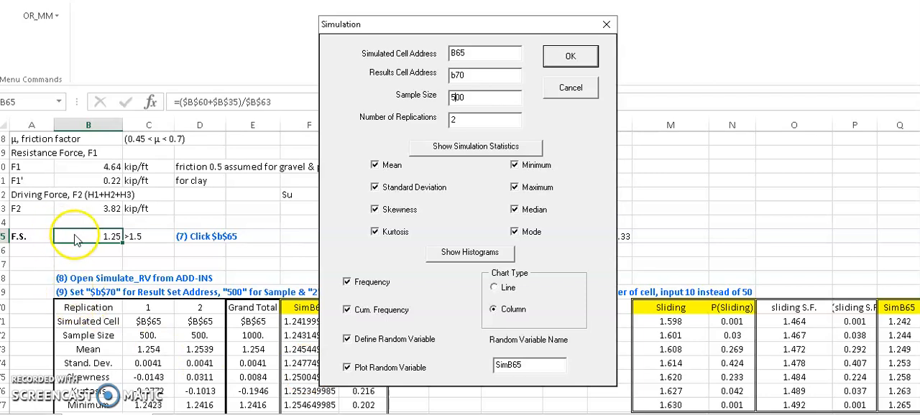
{"action": "left_click", "coordinate": [585, 59]}
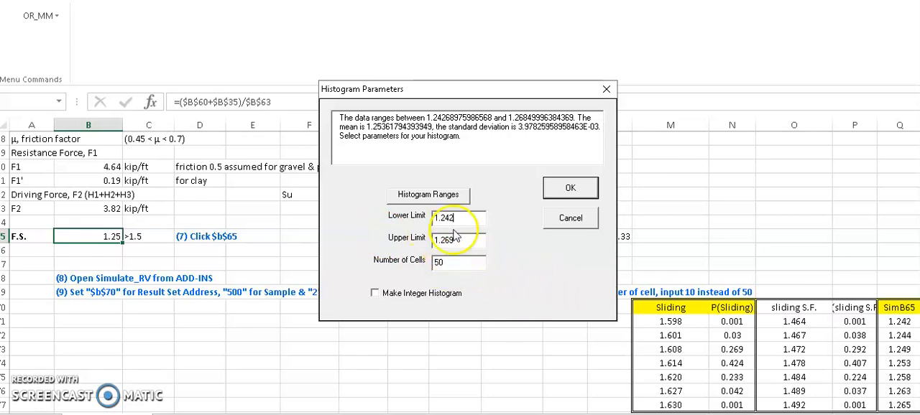
{"action": "left_click", "coordinate": [439, 265]}
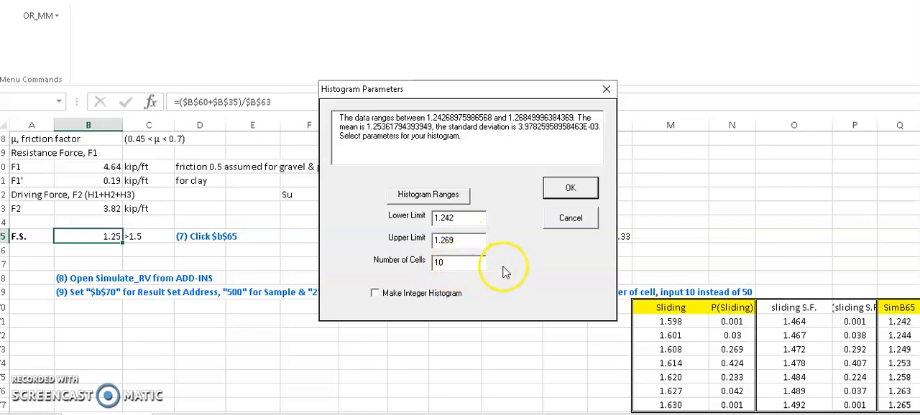
{"action": "left_click", "coordinate": [570, 191]}
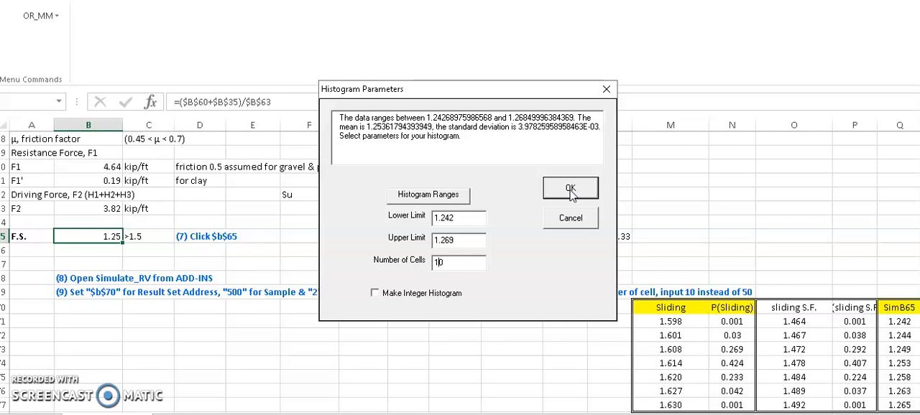
{"action": "left_click", "coordinate": [570, 190]}
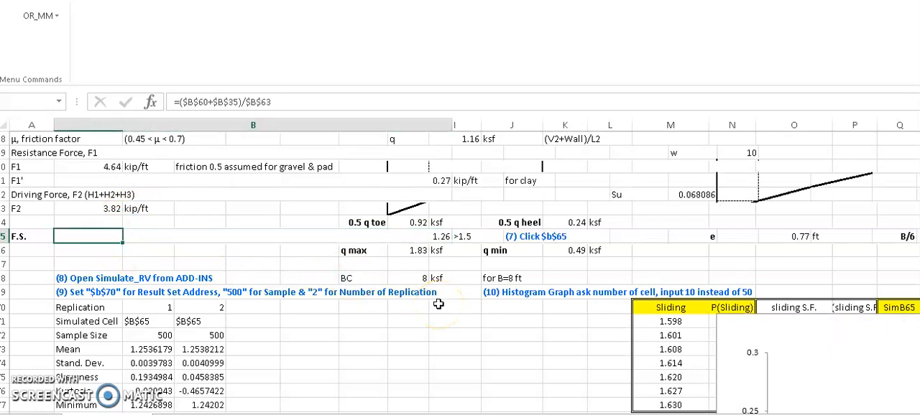
- Scroll through the simulation statistics and histogram chart to examine the results
{"action": "scroll", "coordinate": [438, 304], "scroll_direction": "down", "scroll_amount": 6}
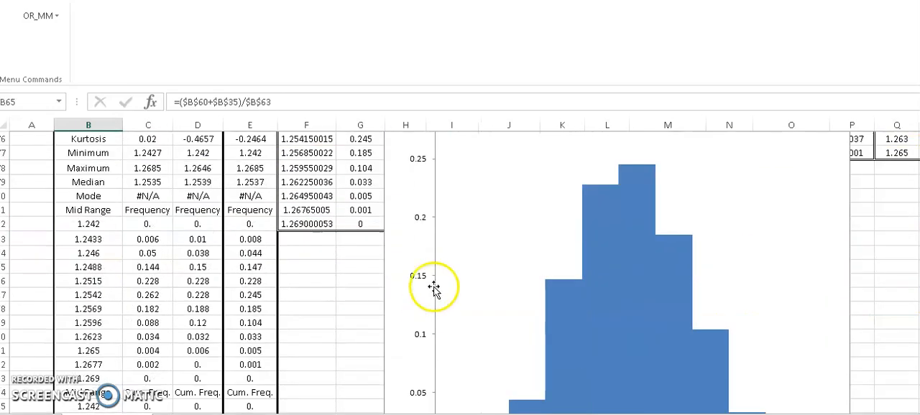
{"action": "scroll", "coordinate": [701, 289], "scroll_direction": "down", "scroll_amount": 3}
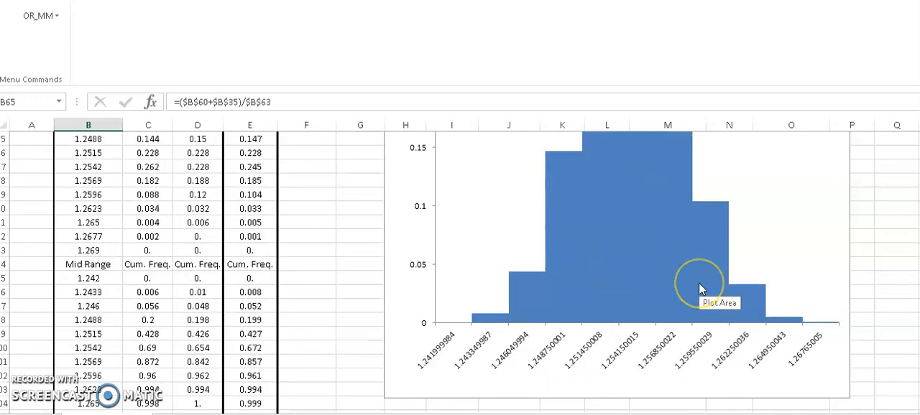
{"action": "scroll", "coordinate": [697, 285], "scroll_direction": "up", "scroll_amount": 2}
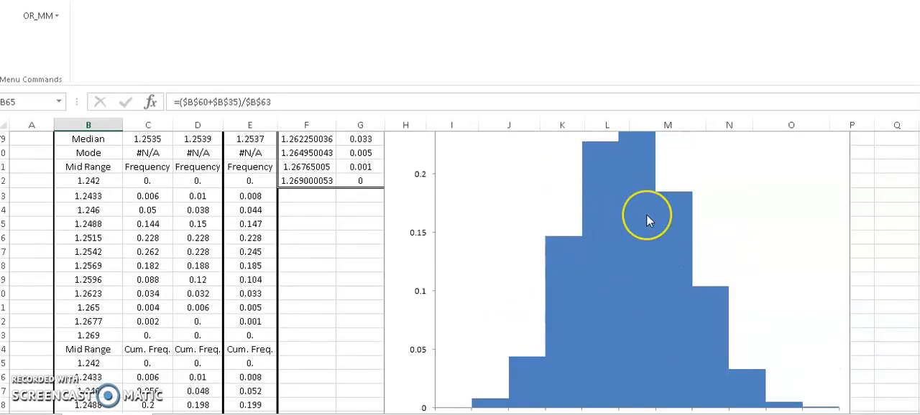
{"action": "scroll", "coordinate": [646, 217], "scroll_direction": "up", "scroll_amount": 2}
{"action": "mouse_move", "coordinate": [647, 219]}
{"action": "left_click", "coordinate": [725, 191]}
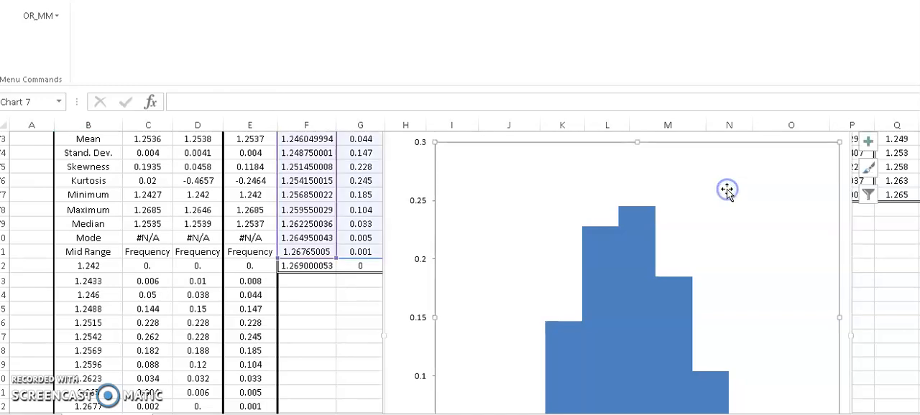
{"action": "left_click", "coordinate": [843, 243]}
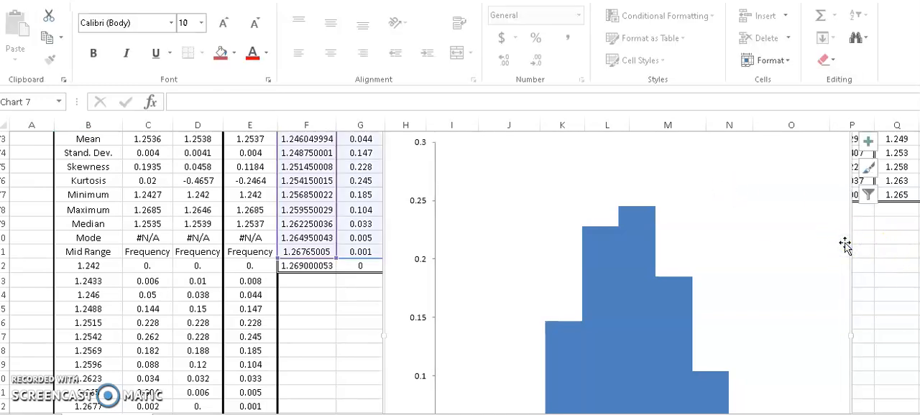
- Replace the histogram with a scatter chart with smooth lines and markers plotting the SimB65 and P(SimB65) columns, placed beside the statistics
{"action": "key", "text": "Delete"}
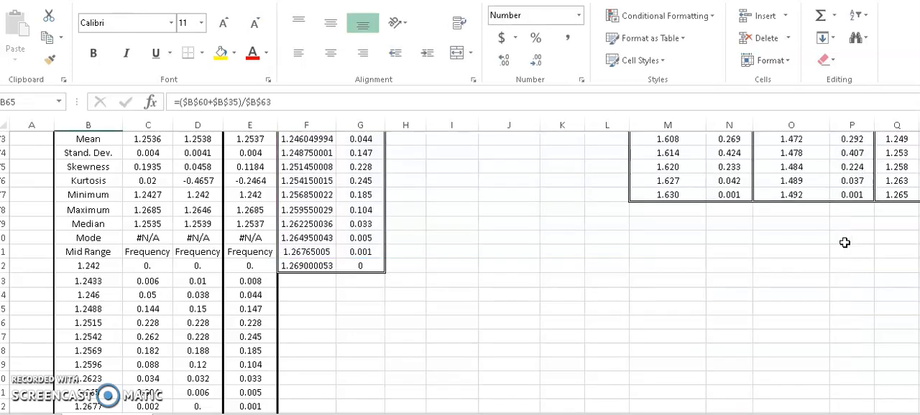
{"action": "scroll", "coordinate": [686, 241], "scroll_direction": "up", "scroll_amount": 3}
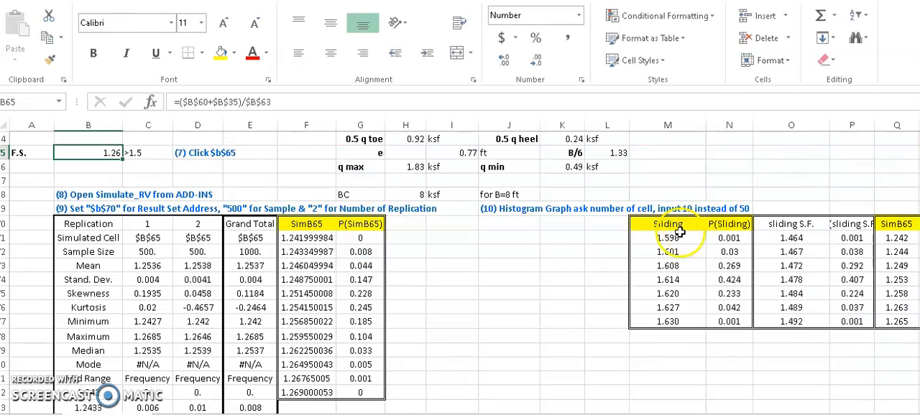
{"action": "left_click", "coordinate": [307, 242]}
{"action": "left_click_drag", "start_coordinate": [306, 242], "coordinate": [360, 391]}
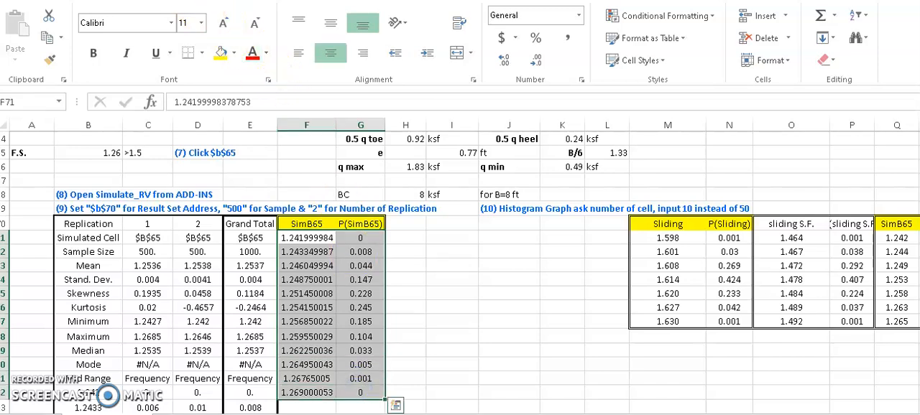
{"action": "left_click", "coordinate": [87, 0]}
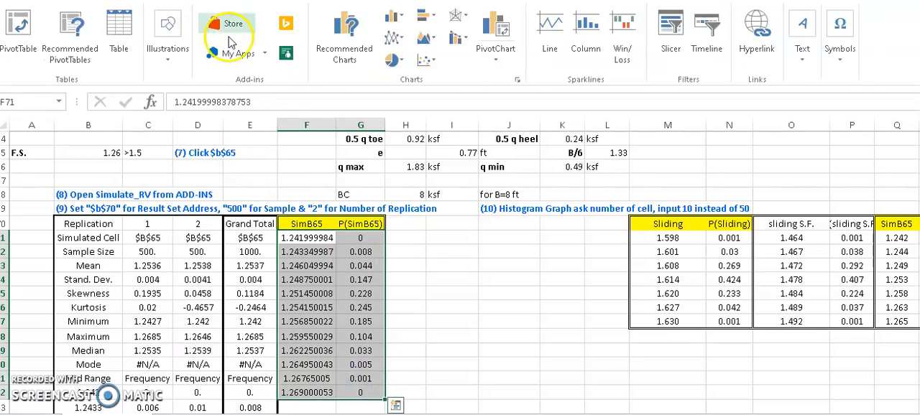
{"action": "left_click", "coordinate": [428, 62]}
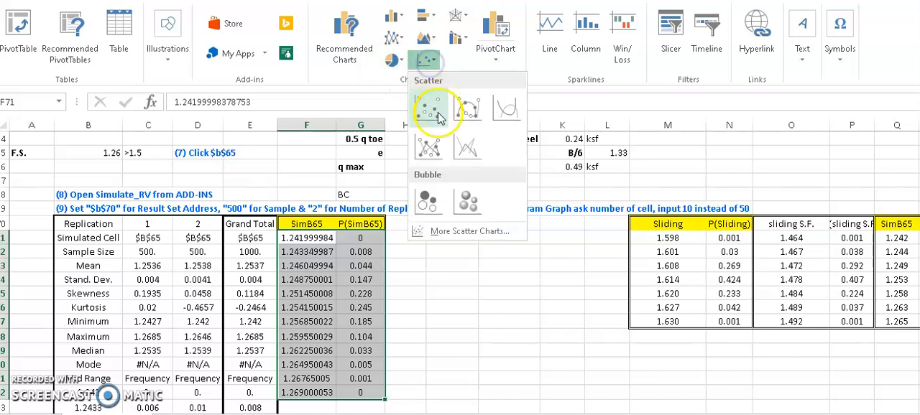
{"action": "left_click", "coordinate": [436, 146]}
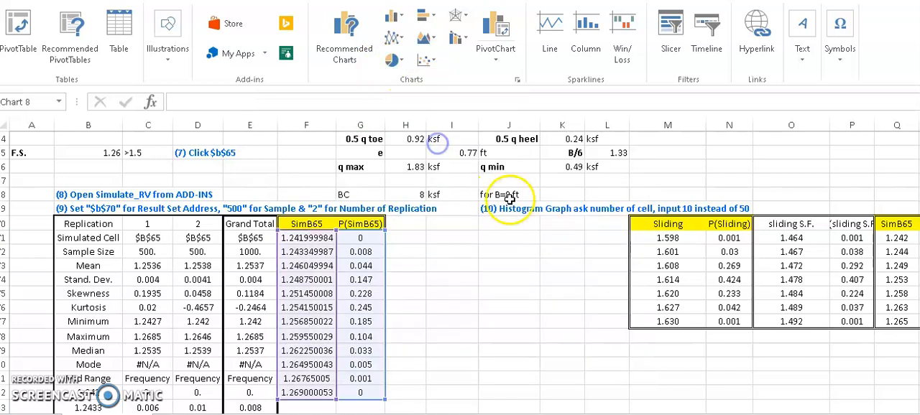
{"action": "left_click_drag", "start_coordinate": [524, 199], "coordinate": [599, 241]}
{"action": "scroll", "coordinate": [585, 290], "scroll_direction": "down", "scroll_amount": 2}
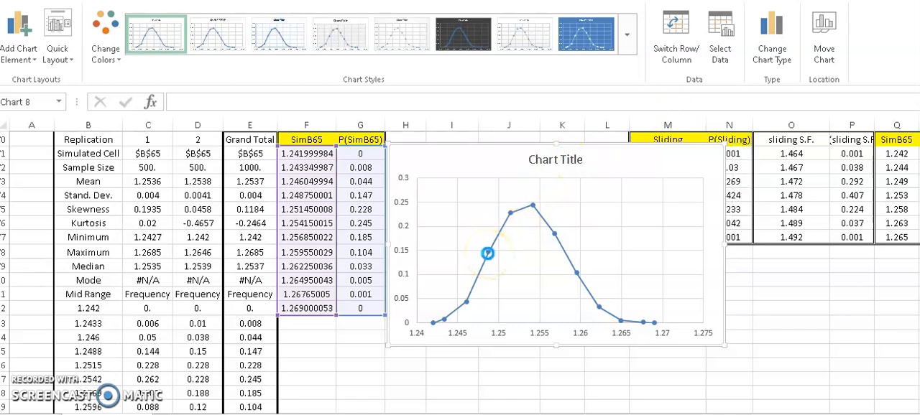
- Close the cantilever wall workbook and open the ran_var.xla add-in from the ran_var.xla folder
{"action": "key", "text": "ctrl+w"}
{"action": "left_click", "coordinate": [465, 223]}
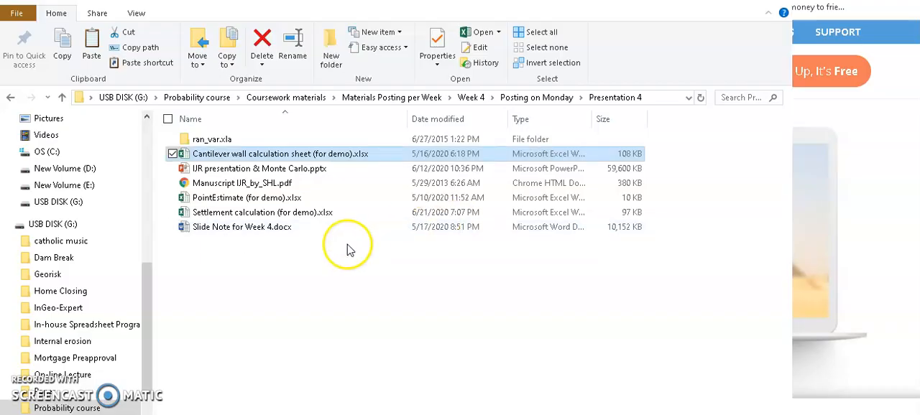
{"action": "left_click", "coordinate": [218, 139]}
{"action": "double_click", "coordinate": [217, 140]}
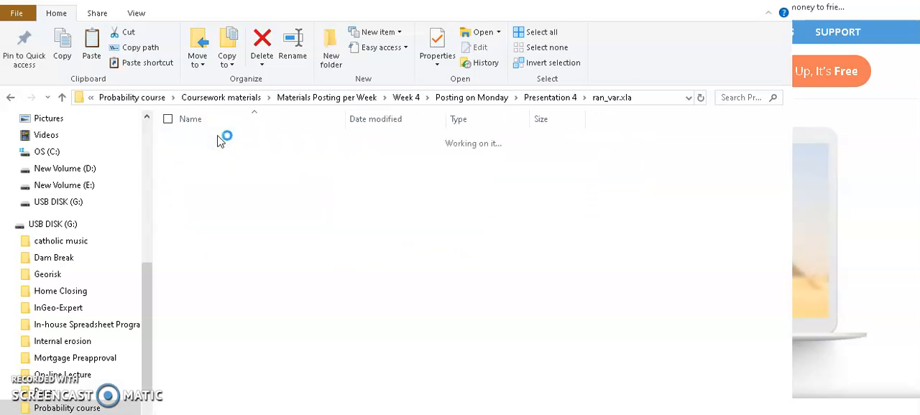
{"action": "left_click", "coordinate": [218, 140]}
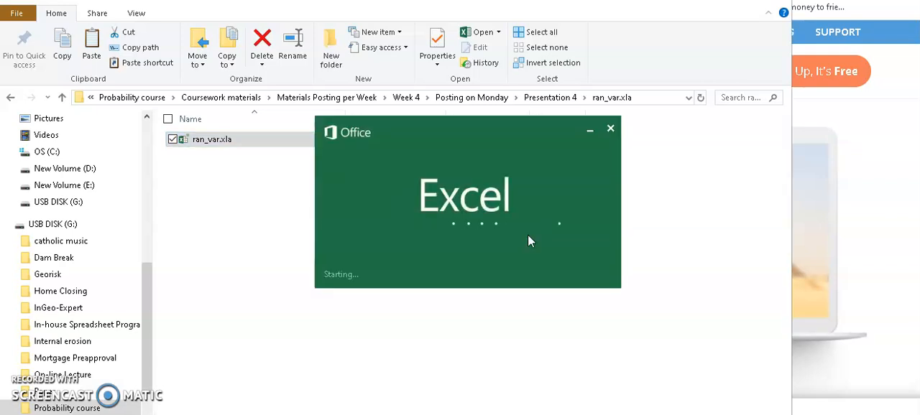
{"action": "left_click", "coordinate": [241, 143]}
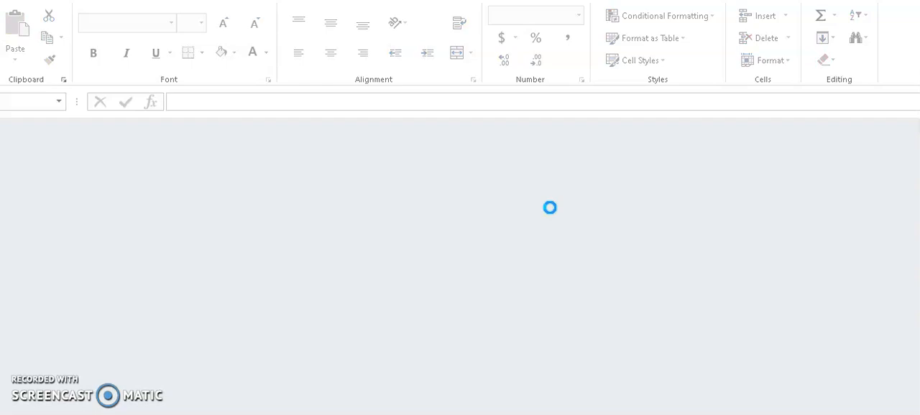
{"action": "left_click", "coordinate": [483, 280]}
{"action": "left_click", "coordinate": [881, 1]}
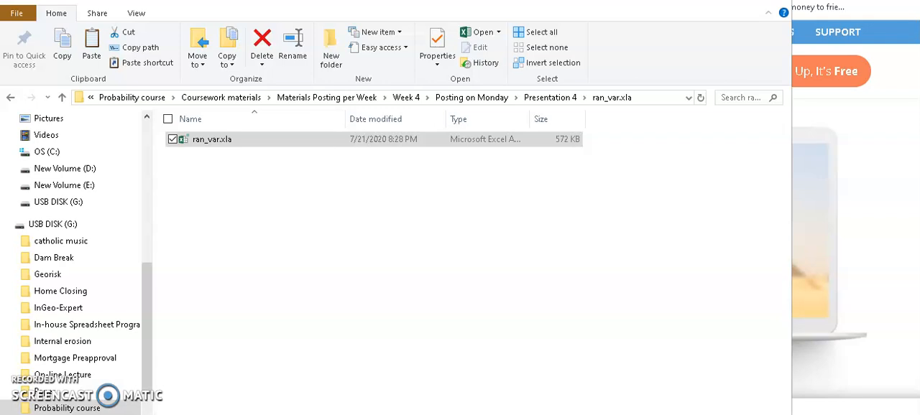
- Open Settlement calculation (for demo).xlsx and inspect the Ss formula and the cells using RV_simV for ep, Ca and tp
{"action": "left_click", "coordinate": [546, 100]}
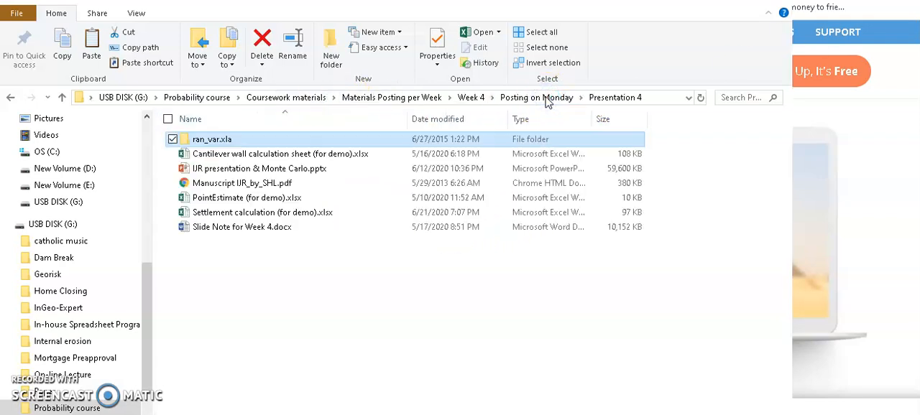
{"action": "left_click", "coordinate": [243, 219]}
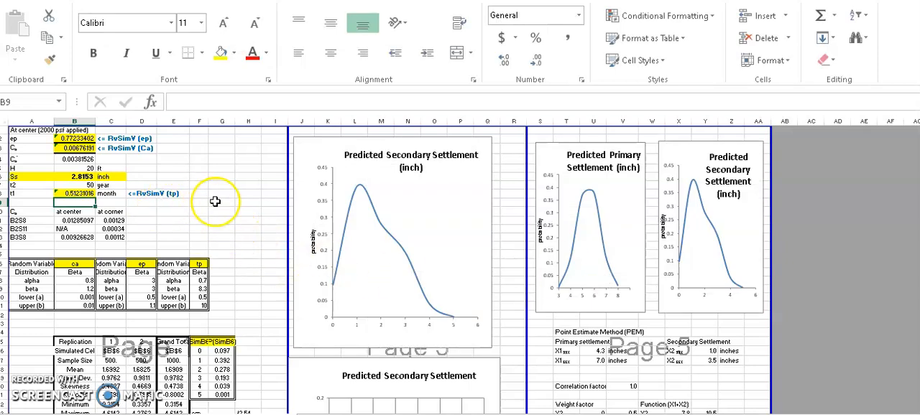
{"action": "scroll", "coordinate": [214, 202], "scroll_direction": "down", "scroll_amount": 3}
{"action": "scroll", "coordinate": [215, 202], "scroll_direction": "up", "scroll_amount": 3}
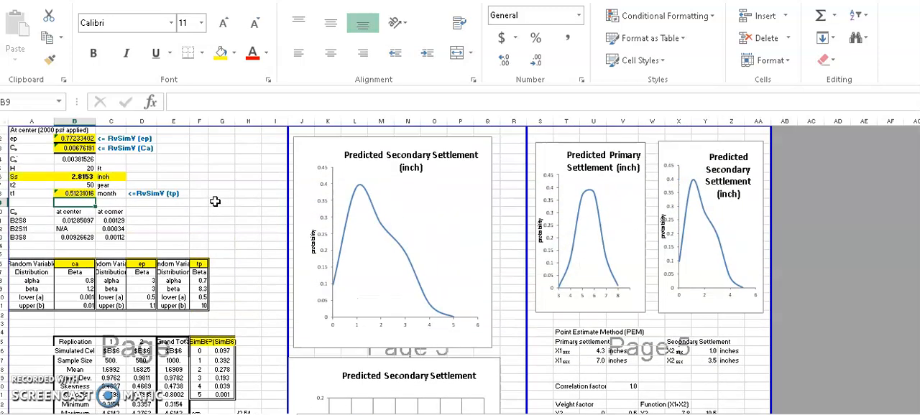
{"action": "left_click", "coordinate": [77, 177]}
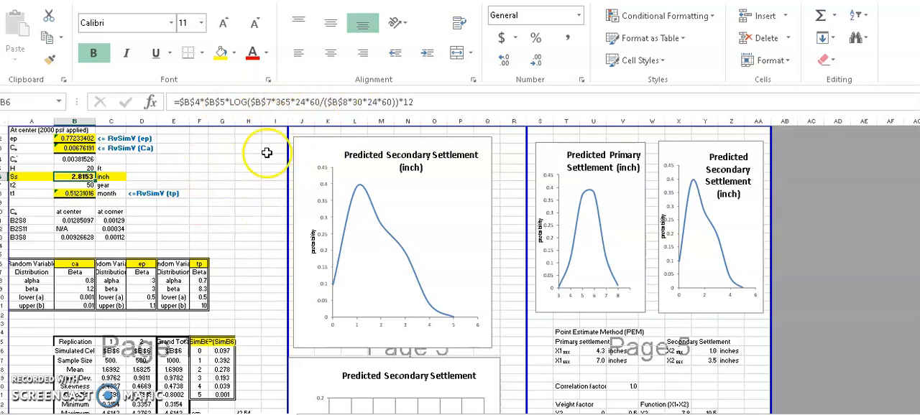
{"action": "left_click", "coordinate": [20, 148]}
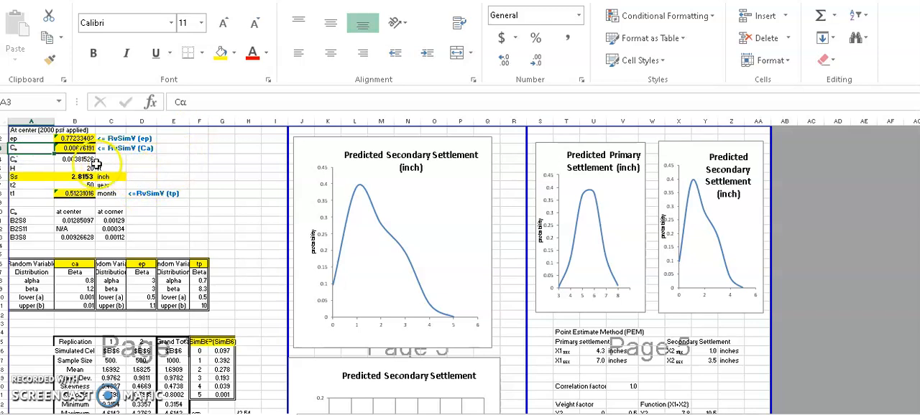
{"action": "left_click", "coordinate": [31, 195]}
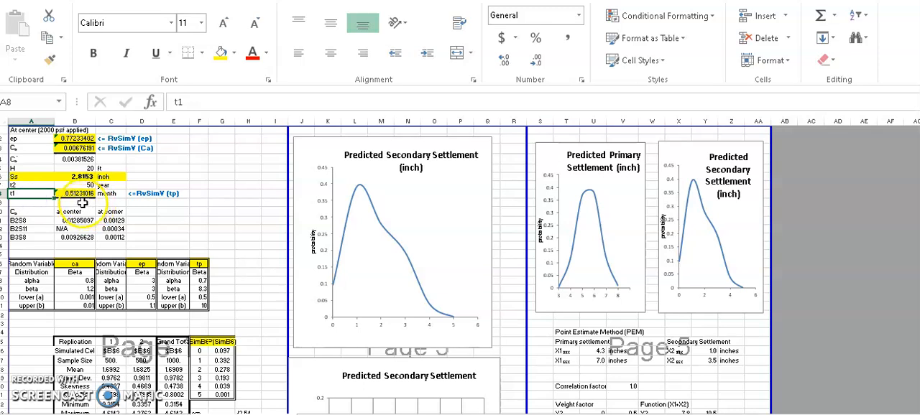
{"action": "left_click", "coordinate": [86, 195]}
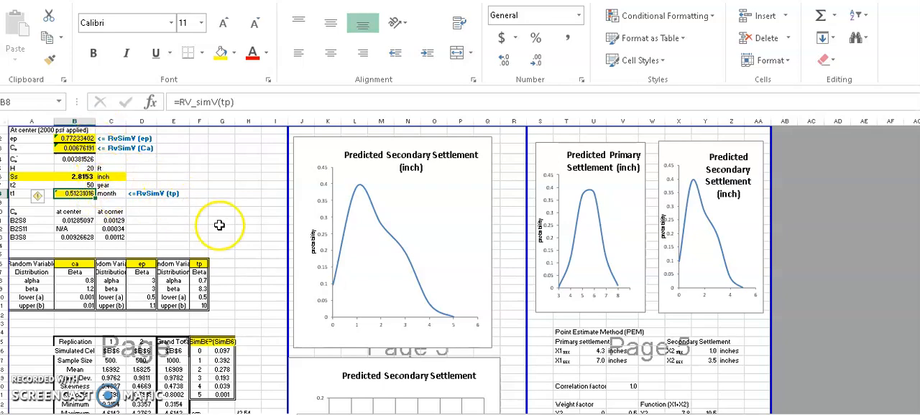
- Scroll through the settlement sheet's simulation tables and distribution charts
{"action": "scroll", "coordinate": [245, 240], "scroll_direction": "down", "scroll_amount": 3}
{"action": "scroll", "coordinate": [245, 240], "scroll_direction": "down", "scroll_amount": 9}
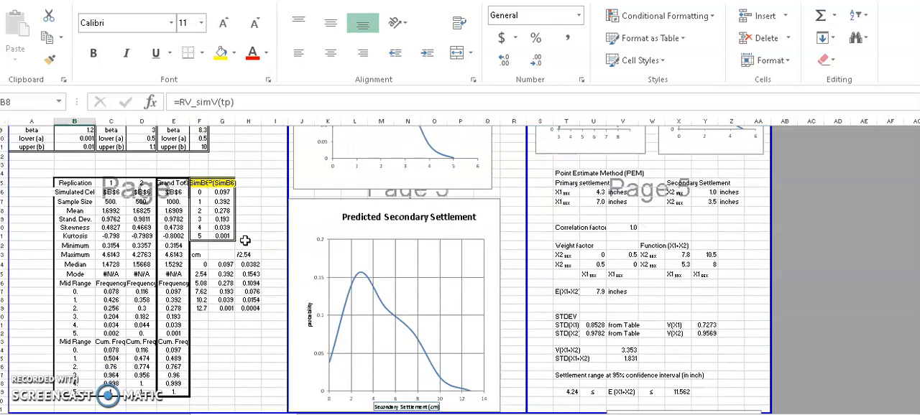
{"action": "scroll", "coordinate": [245, 240], "scroll_direction": "down", "scroll_amount": 2}
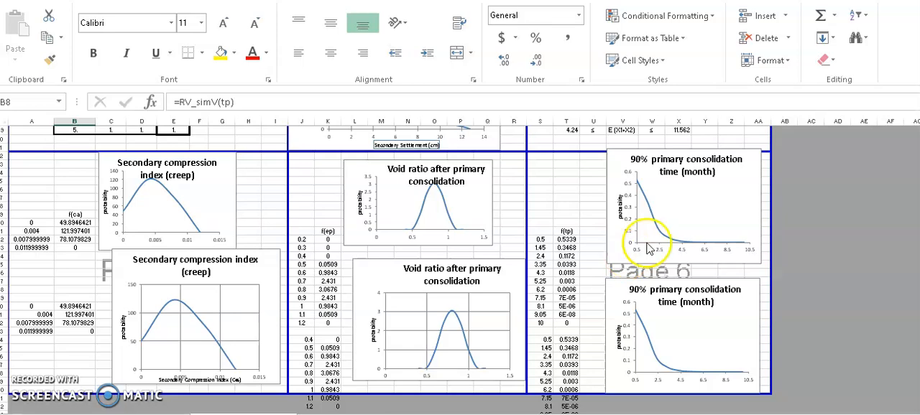
{"action": "scroll", "coordinate": [564, 234], "scroll_direction": "up", "scroll_amount": 3}
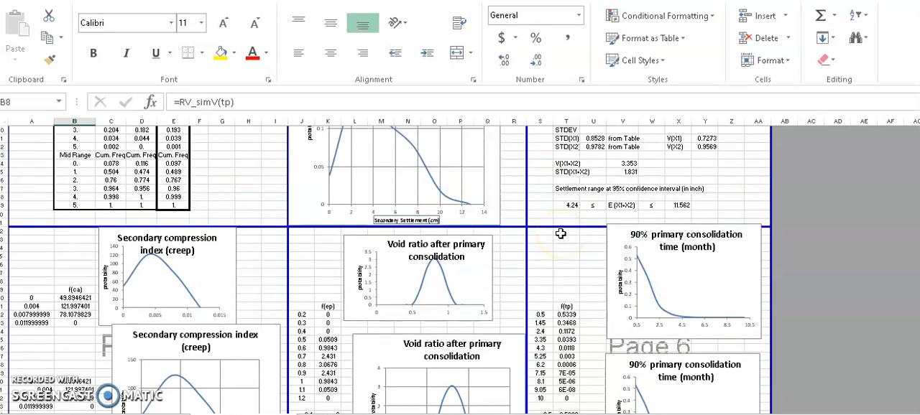
{"action": "scroll", "coordinate": [305, 305], "scroll_direction": "up", "scroll_amount": 8}
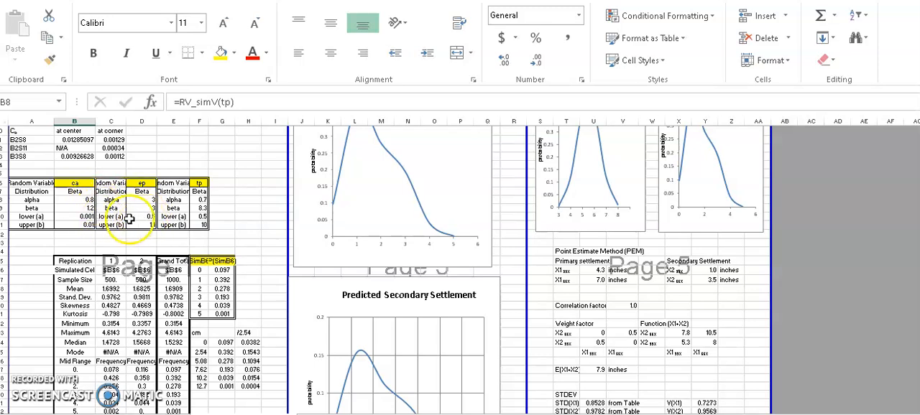
{"action": "scroll", "coordinate": [262, 214], "scroll_direction": "up", "scroll_amount": 3}
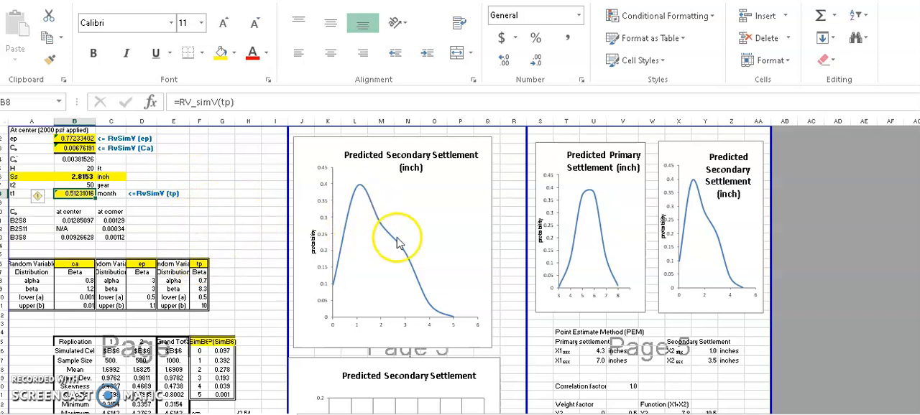
{"action": "scroll", "coordinate": [580, 345], "scroll_direction": "down", "scroll_amount": 4}
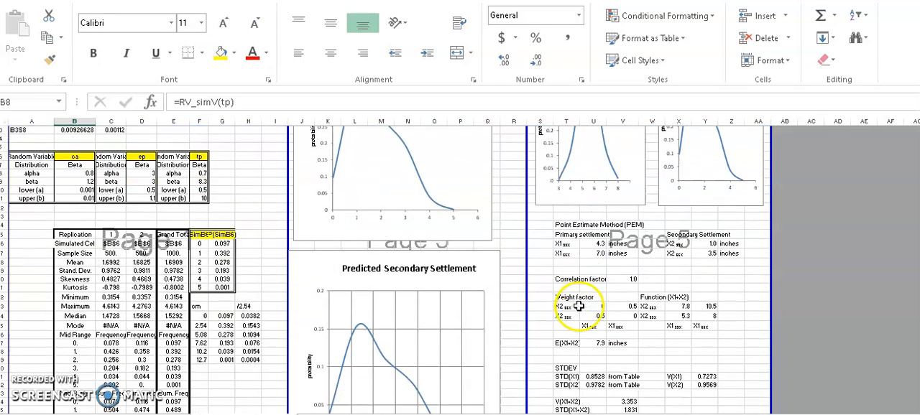
{"action": "scroll", "coordinate": [579, 306], "scroll_direction": "down", "scroll_amount": 7}
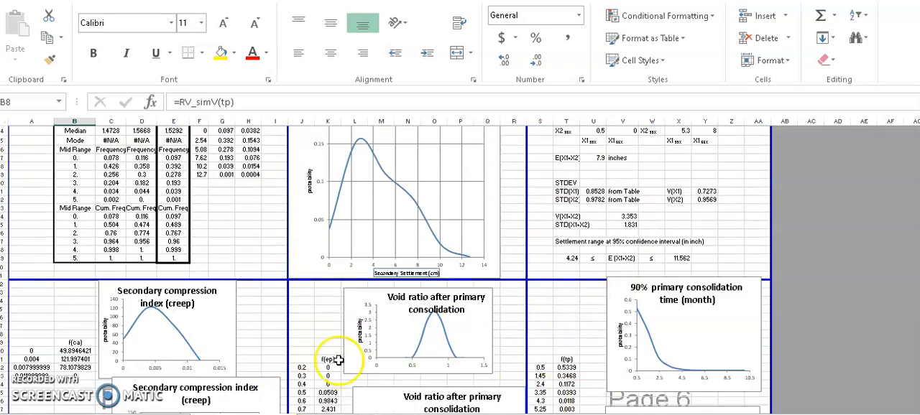
{"action": "scroll", "coordinate": [339, 359], "scroll_direction": "up", "scroll_amount": 10}
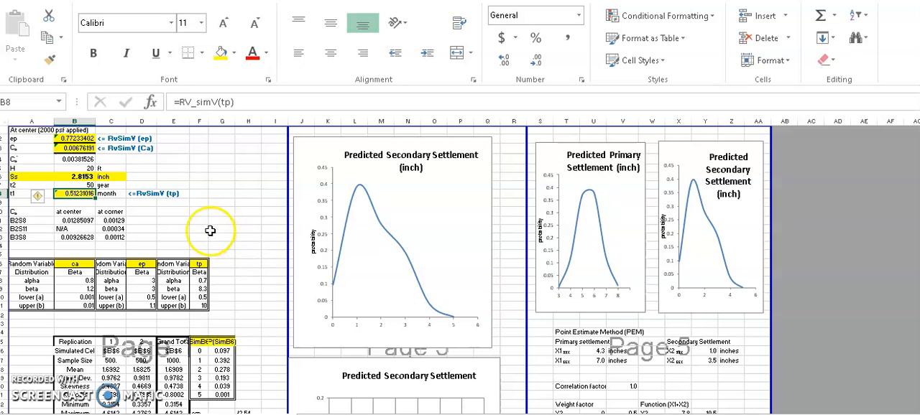
- Simulate Ss cell B6 with results at b25, sample size 500 and 2 replications, using 10 histogram cells
{"action": "left_click", "coordinate": [81, 176]}
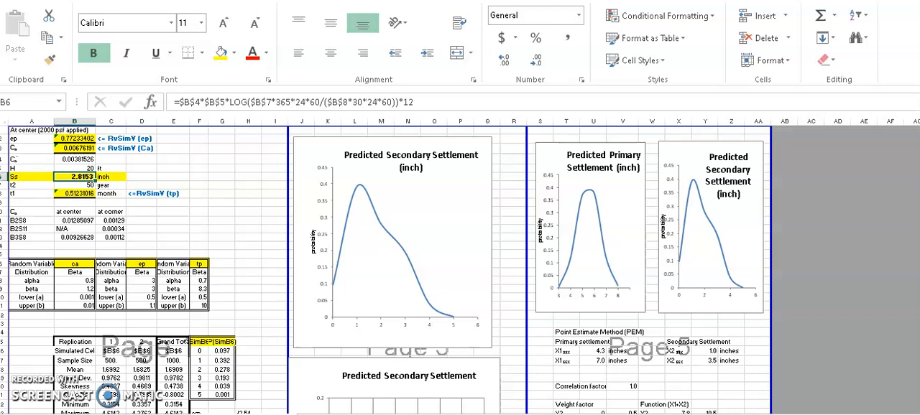
{"action": "left_click", "coordinate": [40, 15]}
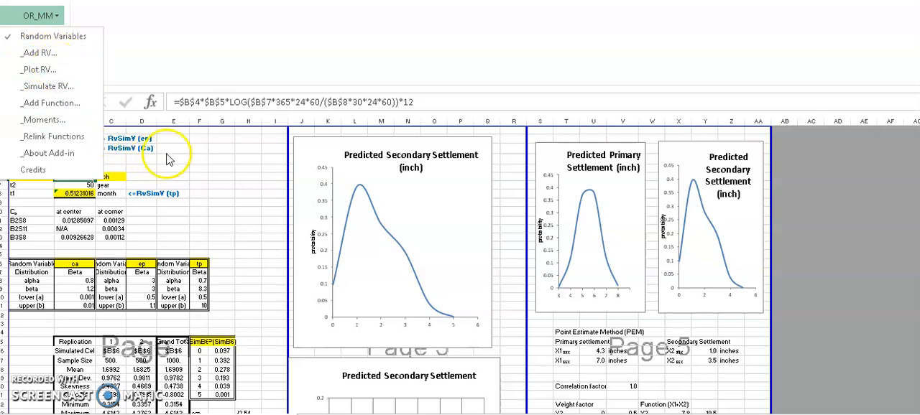
{"action": "left_click", "coordinate": [41, 87]}
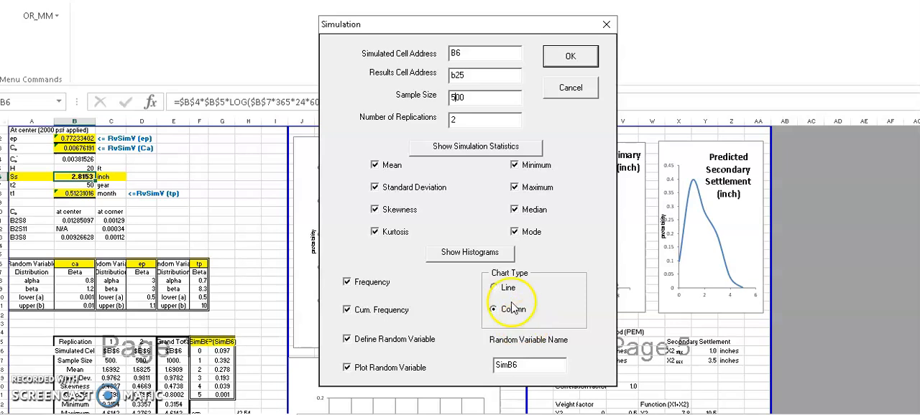
{"action": "left_click", "coordinate": [579, 56]}
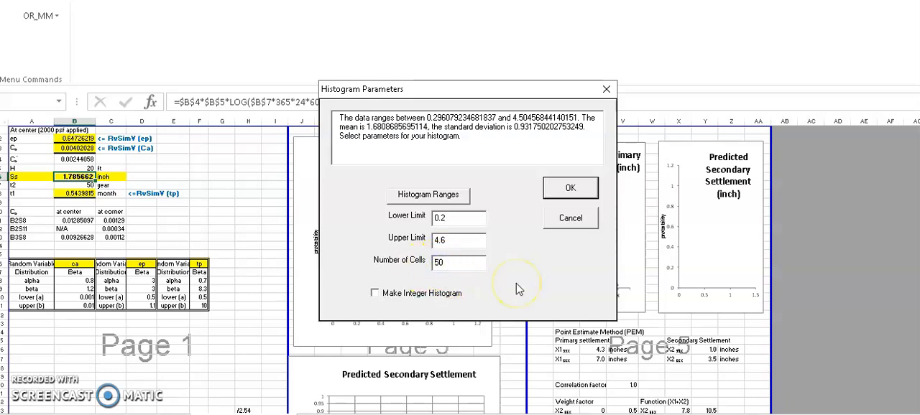
{"action": "key", "text": "BackSpace"}
{"action": "type", "text": "1"}
{"action": "left_click", "coordinate": [580, 187]}
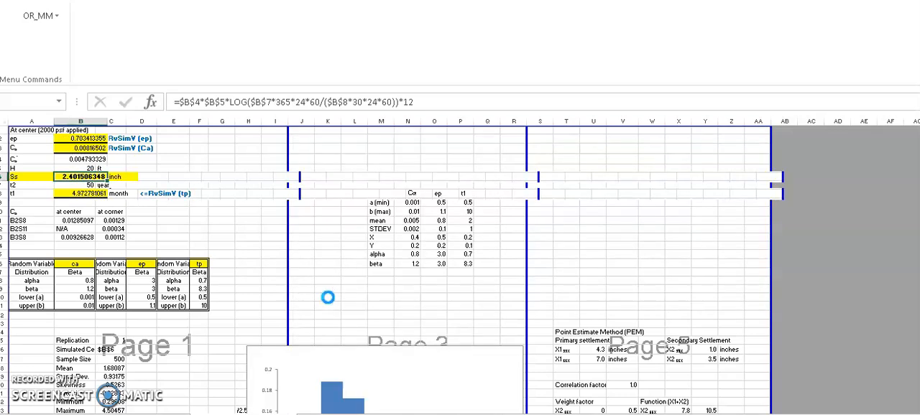
- Review the new histogram and select the SimB6 and P(SimB6) result columns
{"action": "scroll", "coordinate": [327, 297], "scroll_direction": "down", "scroll_amount": 5}
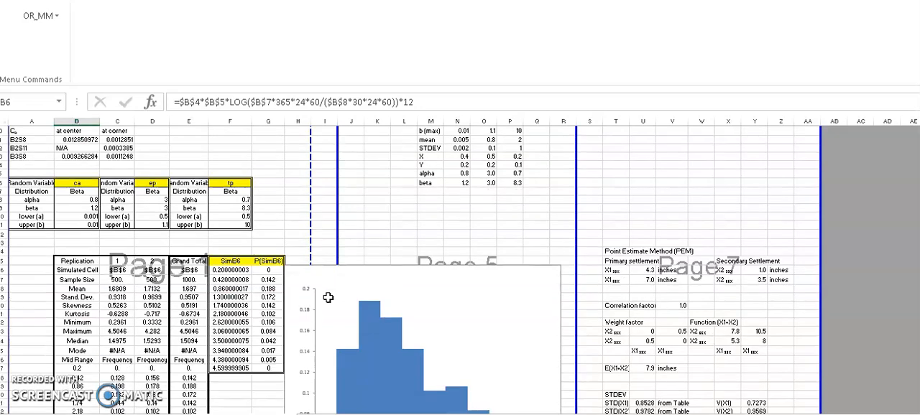
{"action": "scroll", "coordinate": [328, 298], "scroll_direction": "down", "scroll_amount": 3}
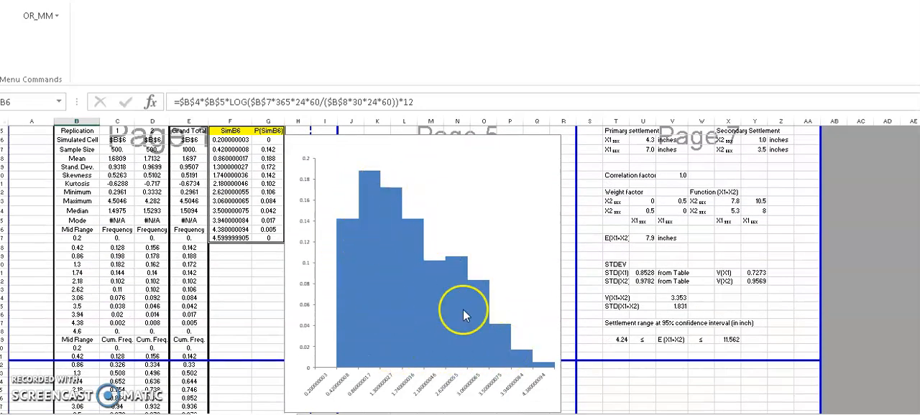
{"action": "scroll", "coordinate": [464, 314], "scroll_direction": "up", "scroll_amount": 2}
{"action": "mouse_move", "coordinate": [465, 317]}
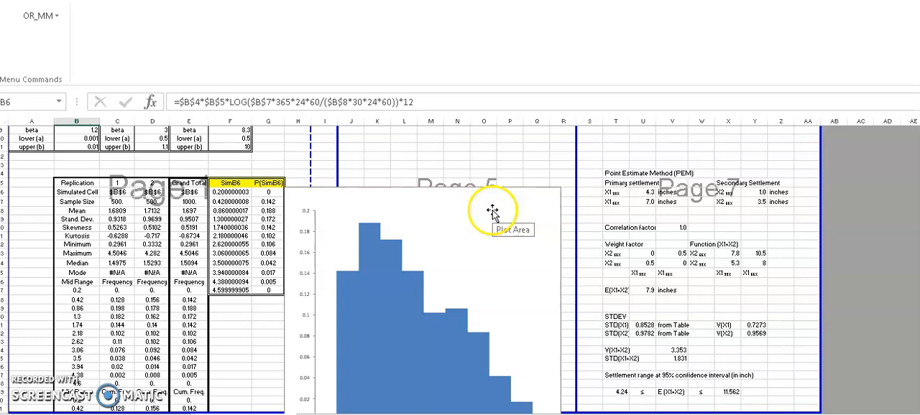
{"action": "left_click_drag", "start_coordinate": [230, 191], "coordinate": [268, 291]}
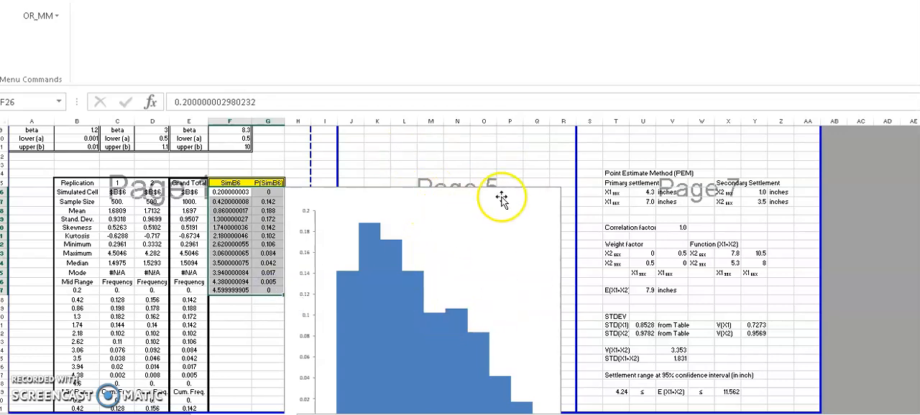
{"action": "scroll", "coordinate": [599, 181], "scroll_direction": "up", "scroll_amount": 4}
{"action": "scroll", "coordinate": [598, 182], "scroll_direction": "up", "scroll_amount": 2}
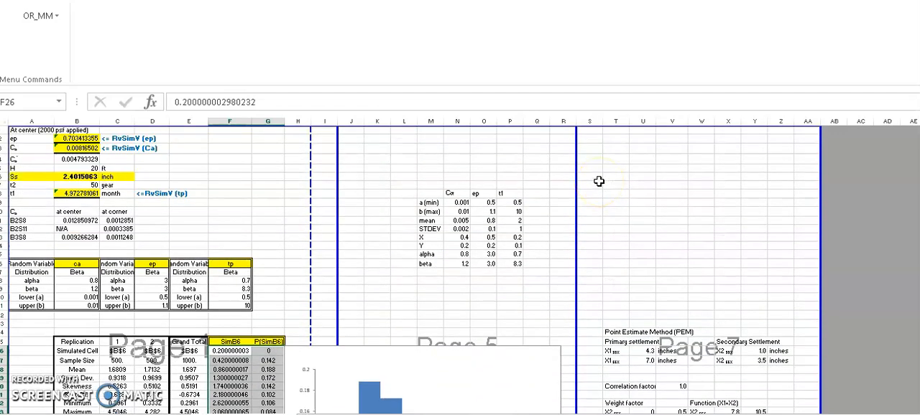
{"action": "scroll", "coordinate": [599, 181], "scroll_direction": "down", "scroll_amount": 7}
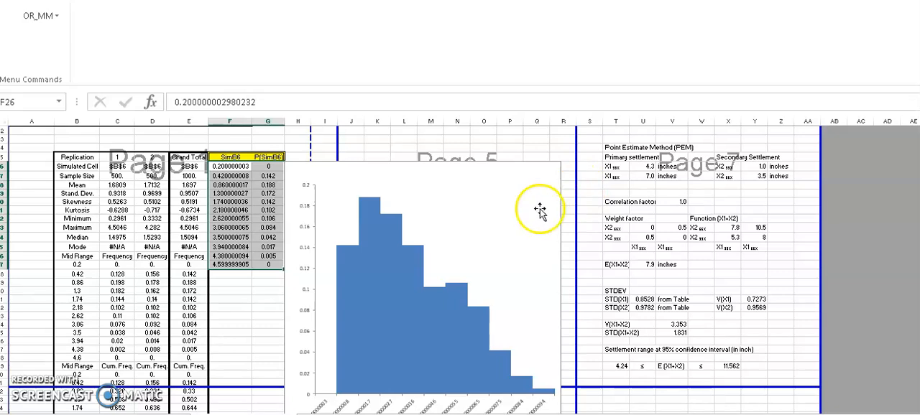